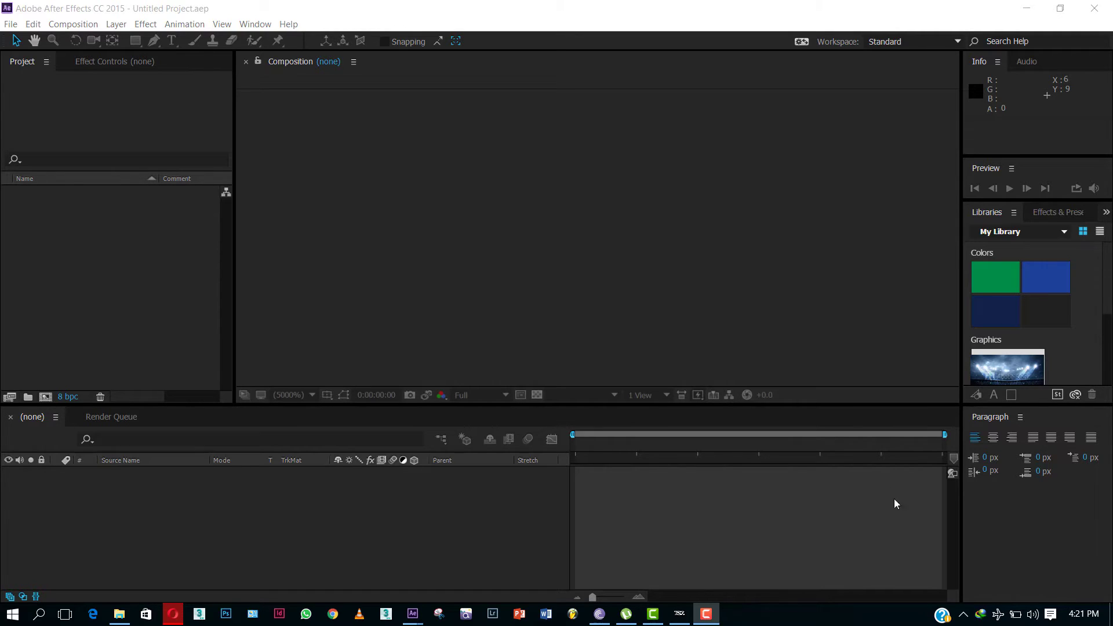
Create Comp 1 from the HDTV 1080 29.97 preset with a 0;00;03;00 duration
click(73, 23)
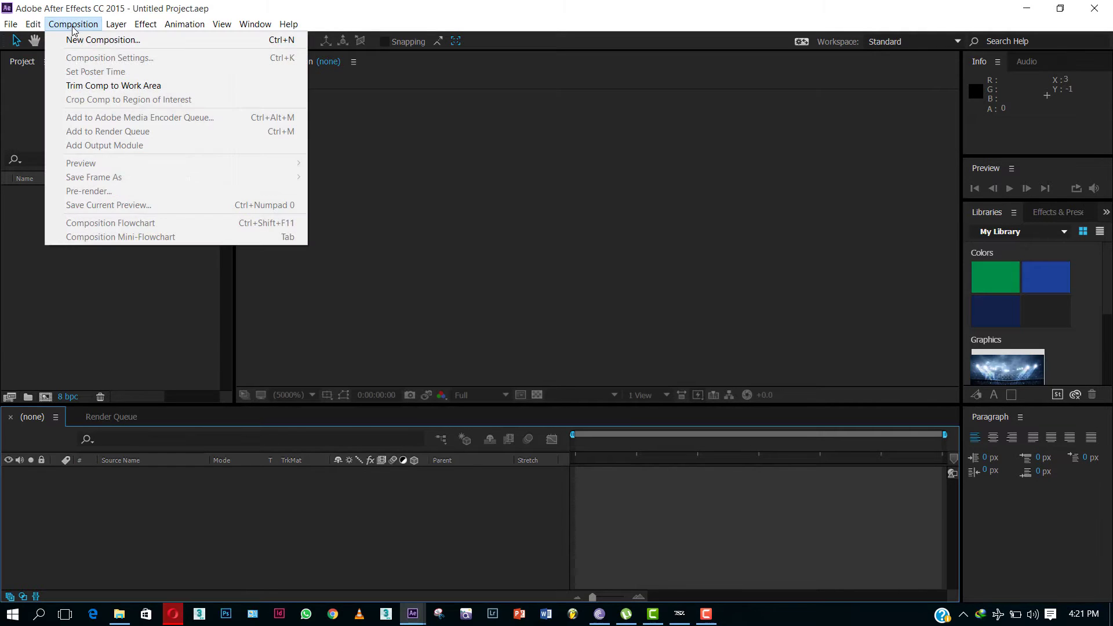
click(93, 40)
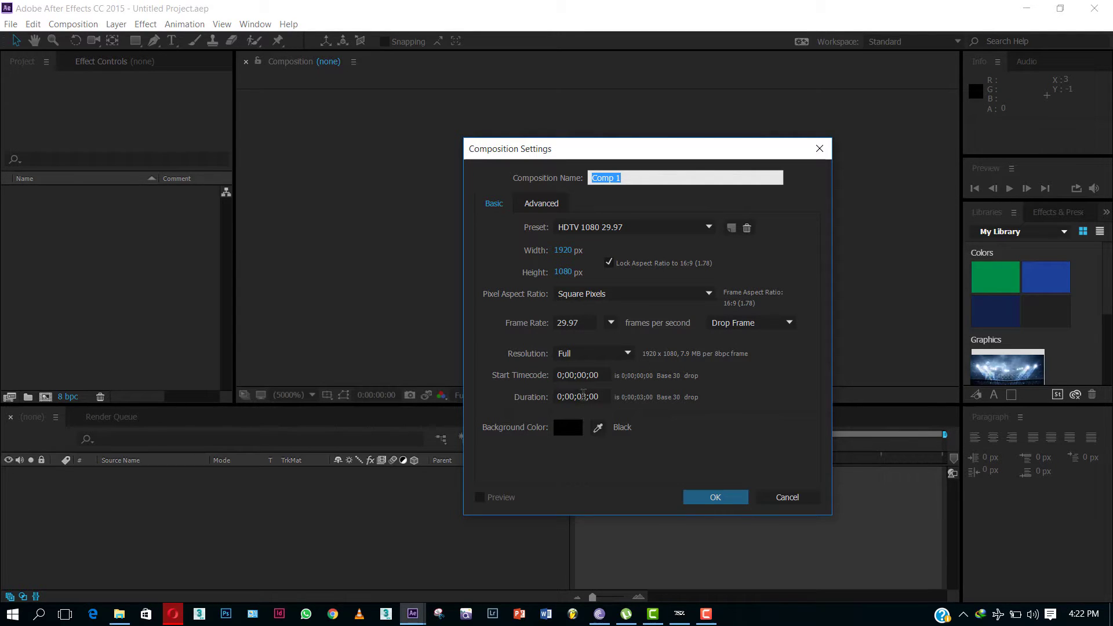
click(705, 499)
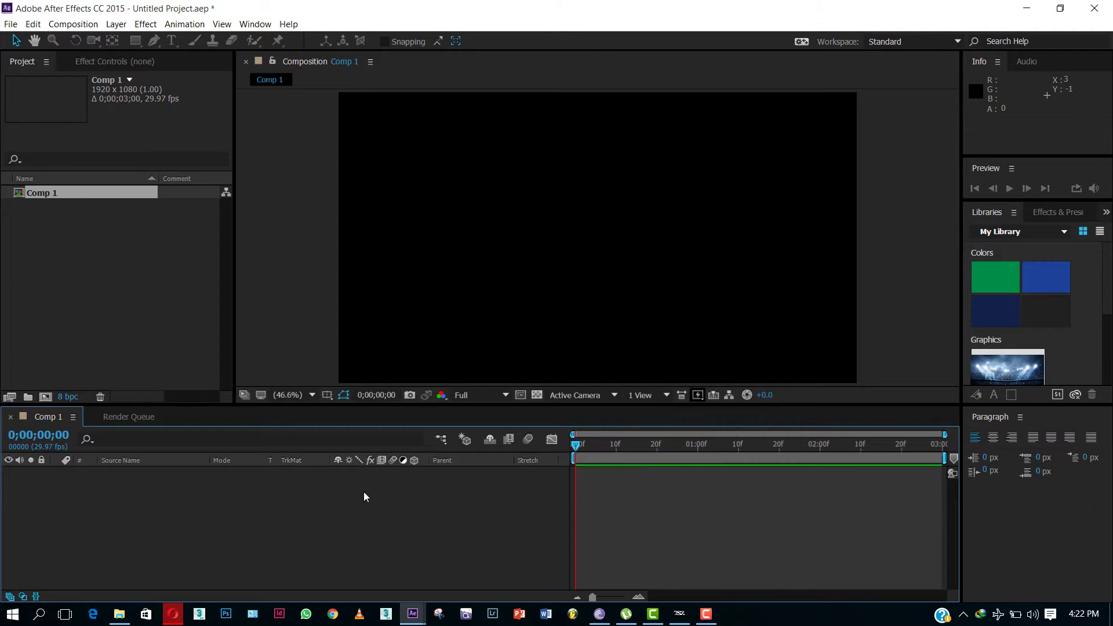
Add a new full-frame 1920x1080 solid layer named Background
right_click(329, 476)
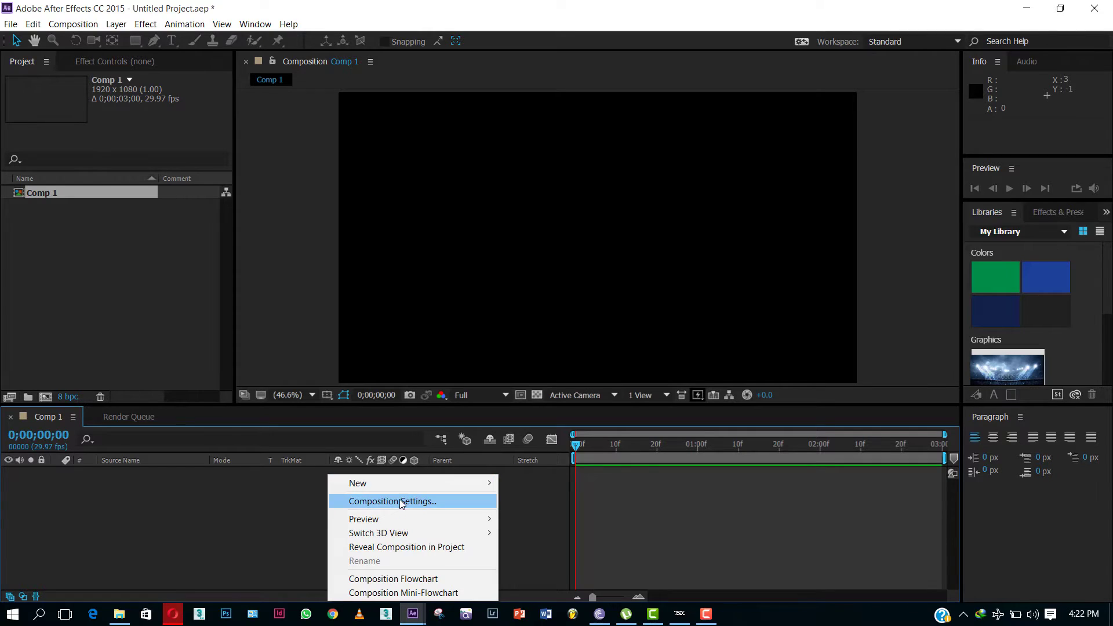
mouse_move(410, 486)
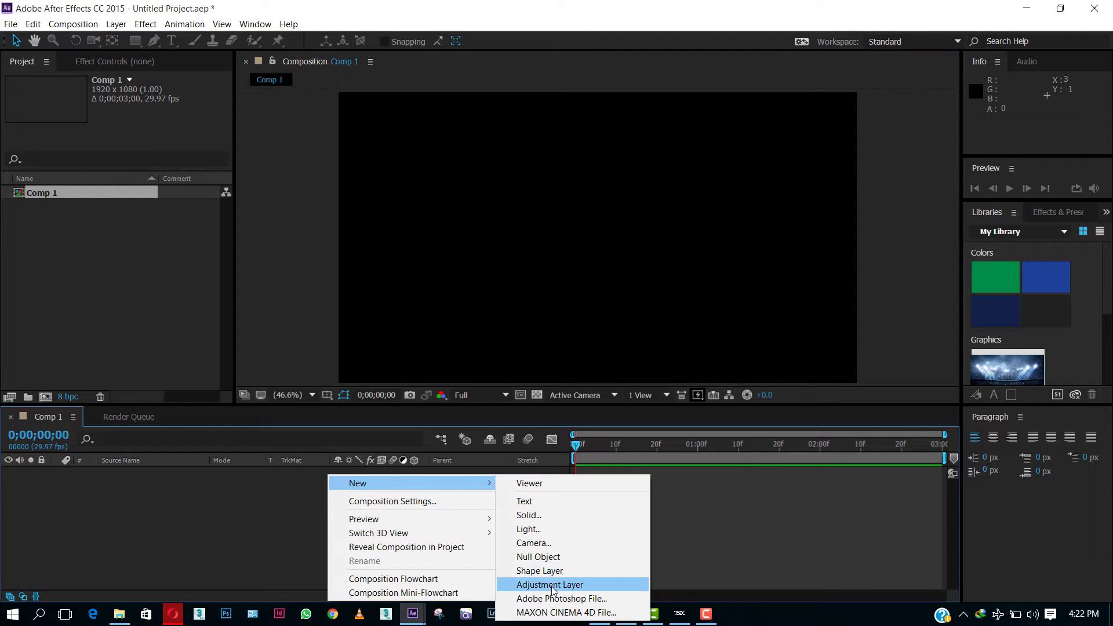
click(528, 516)
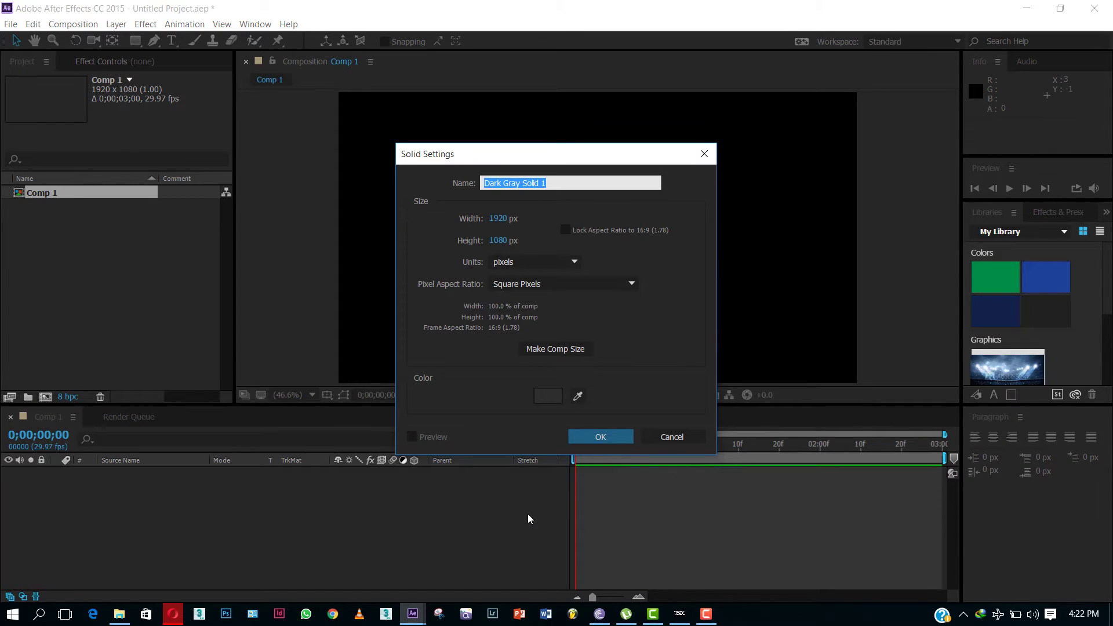
text(Background)
key(Return)
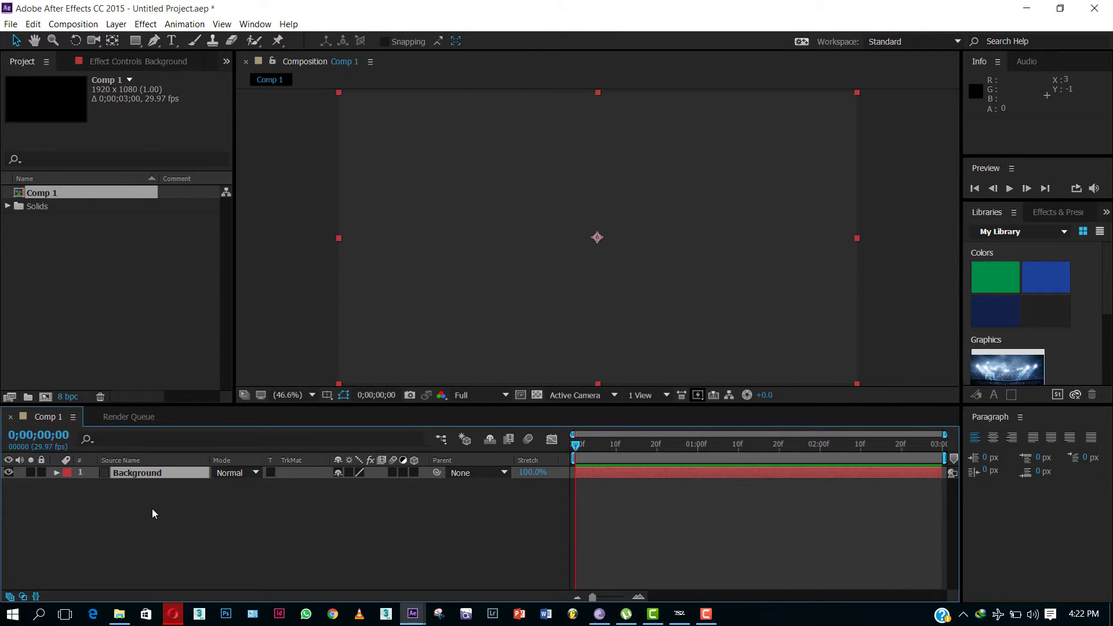
Apply a Gradient Ramp to the Background and set its shape to Radial Ramp
click(145, 24)
mouse_move(203, 225)
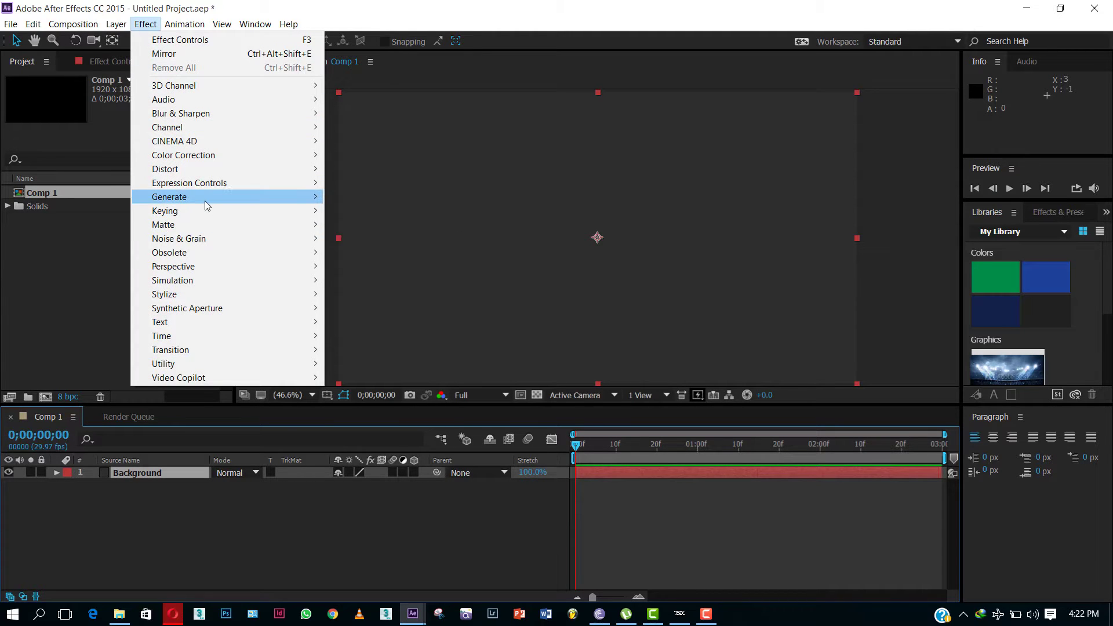
mouse_move(204, 199)
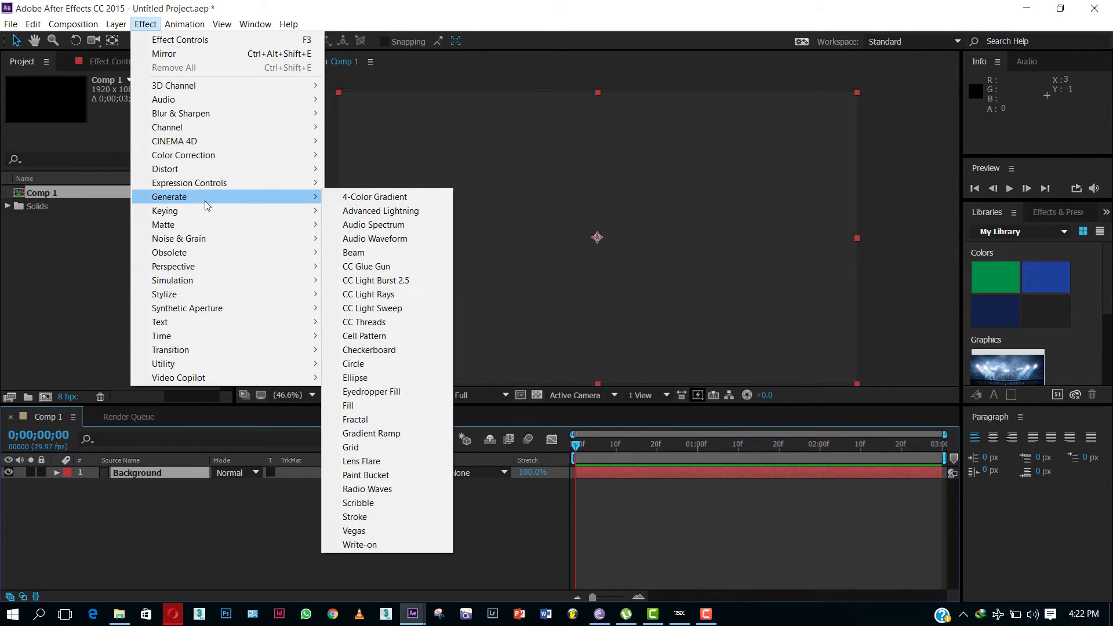
click(396, 435)
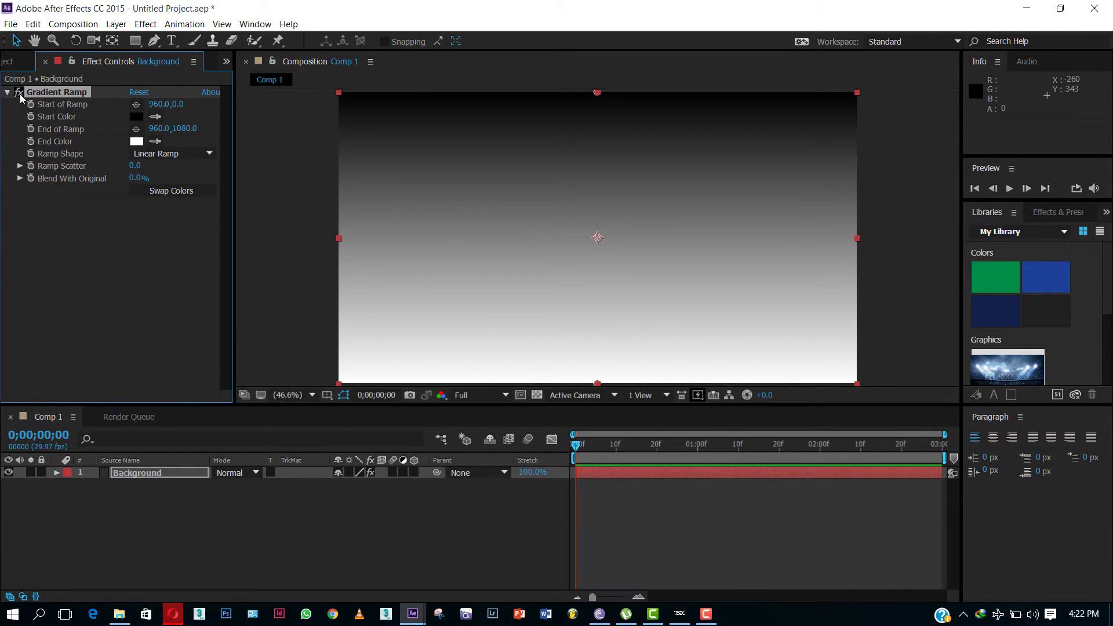
click(159, 155)
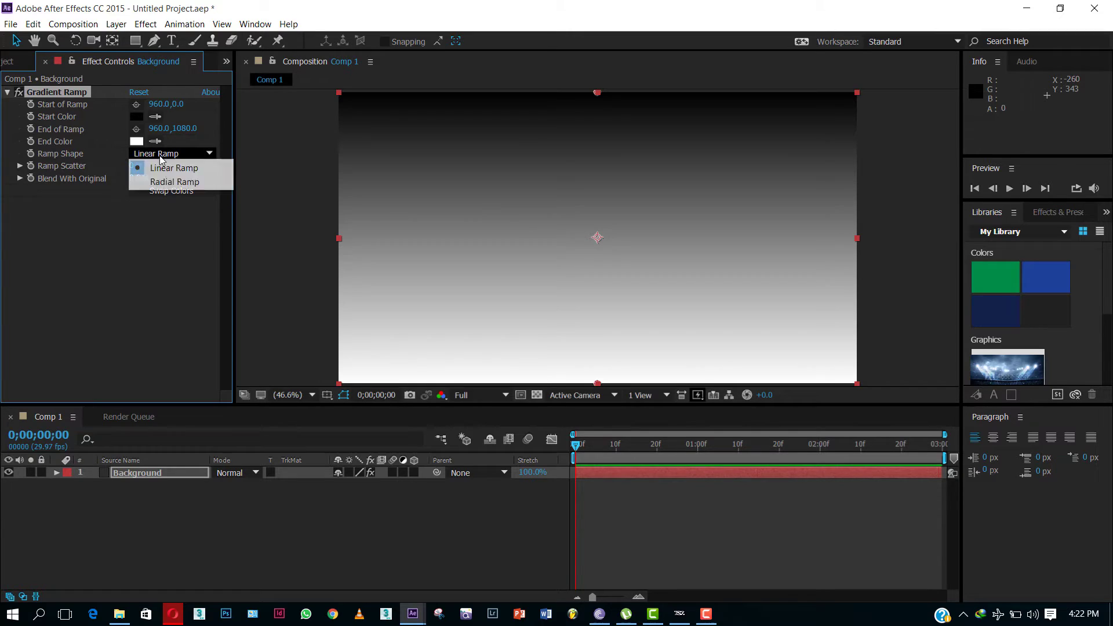
click(174, 182)
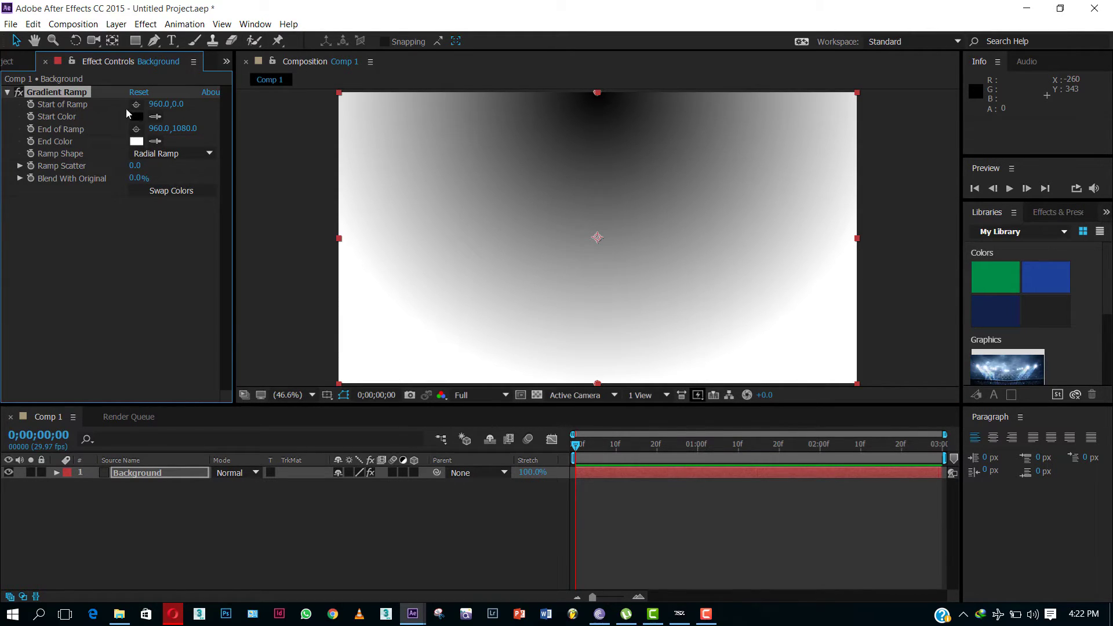
Set the ramp's start colour to white and its end colour to near-black 1D1D1D
click(137, 117)
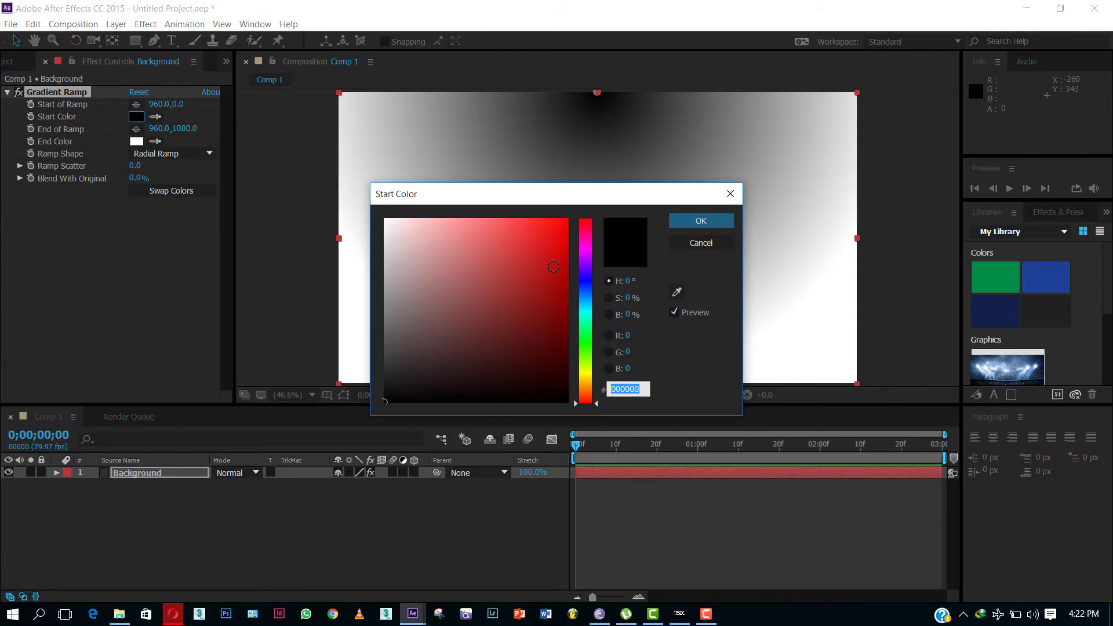
drag(443, 254, 360, 180)
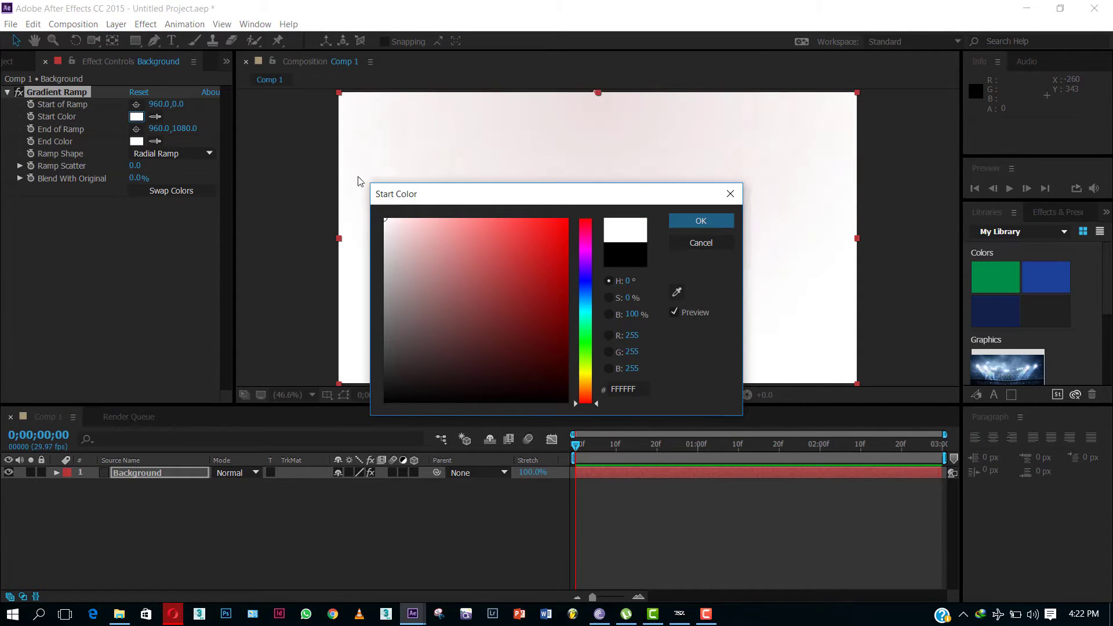
key(Return)
click(137, 142)
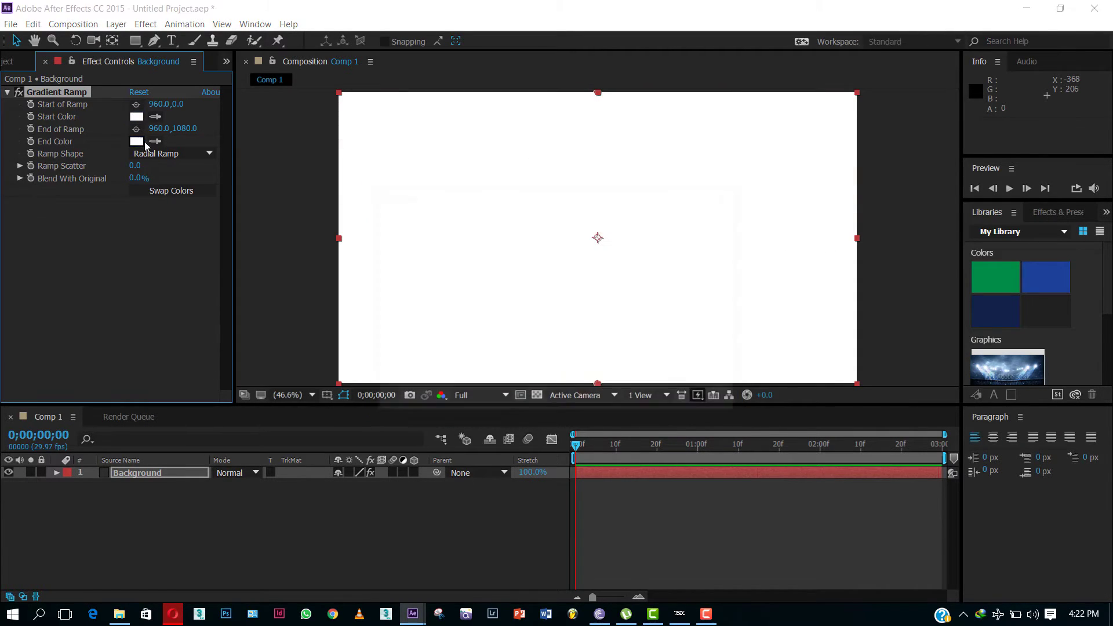
drag(385, 381, 382, 381)
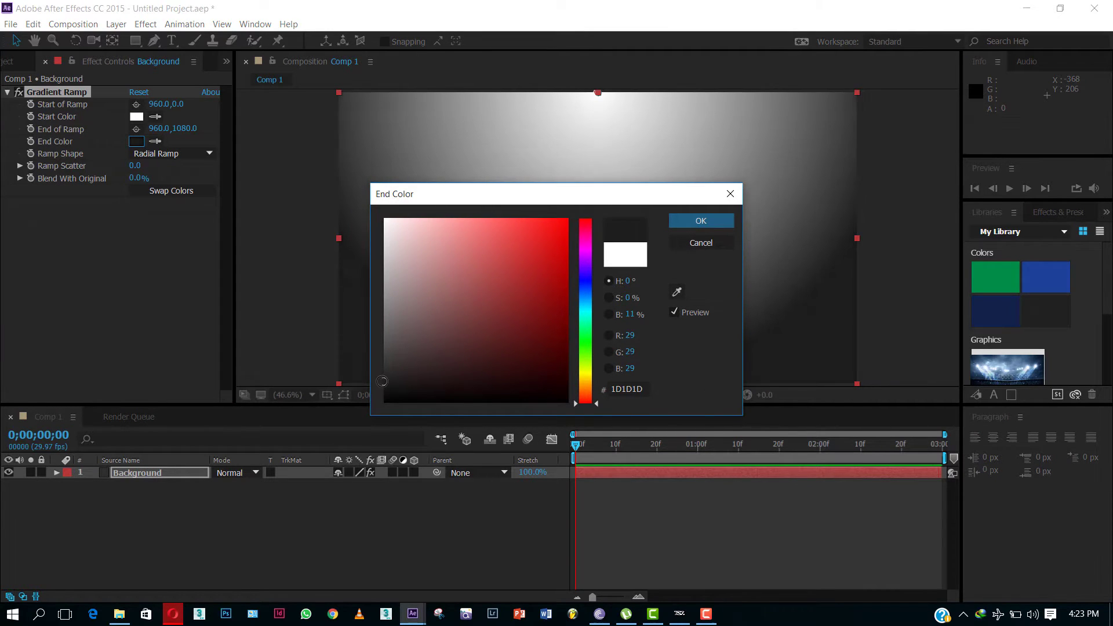
click(677, 221)
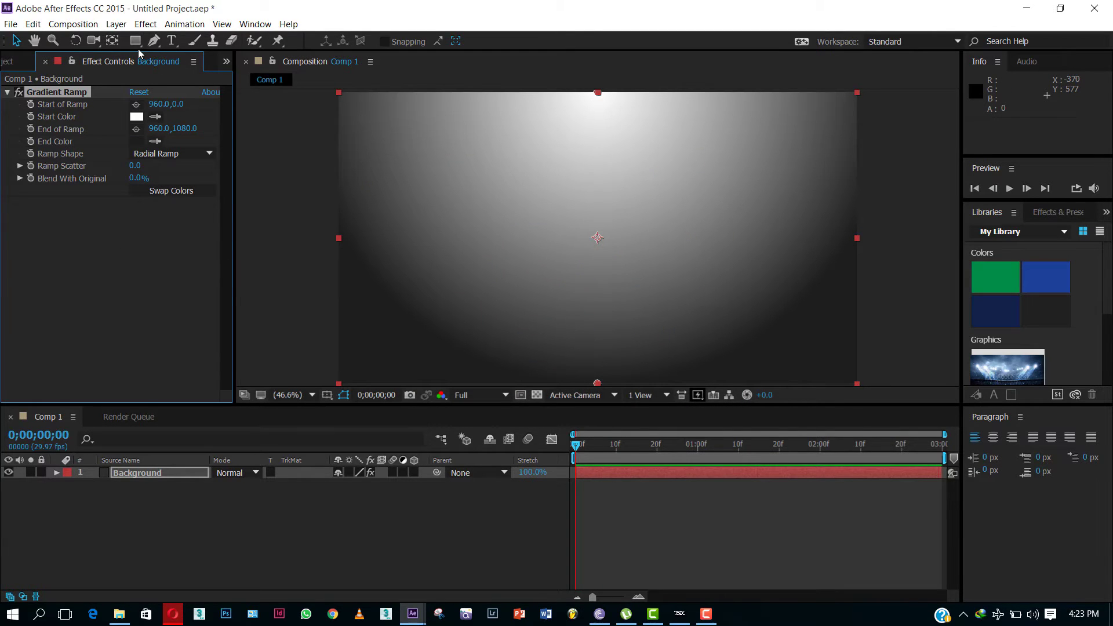
click(161, 471)
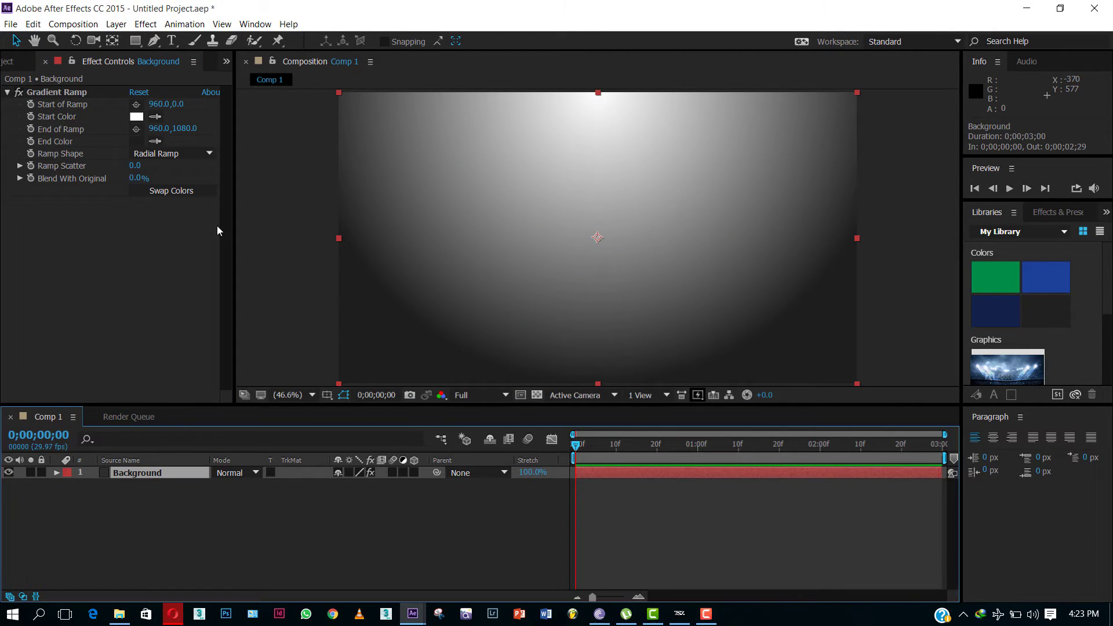
click(145, 24)
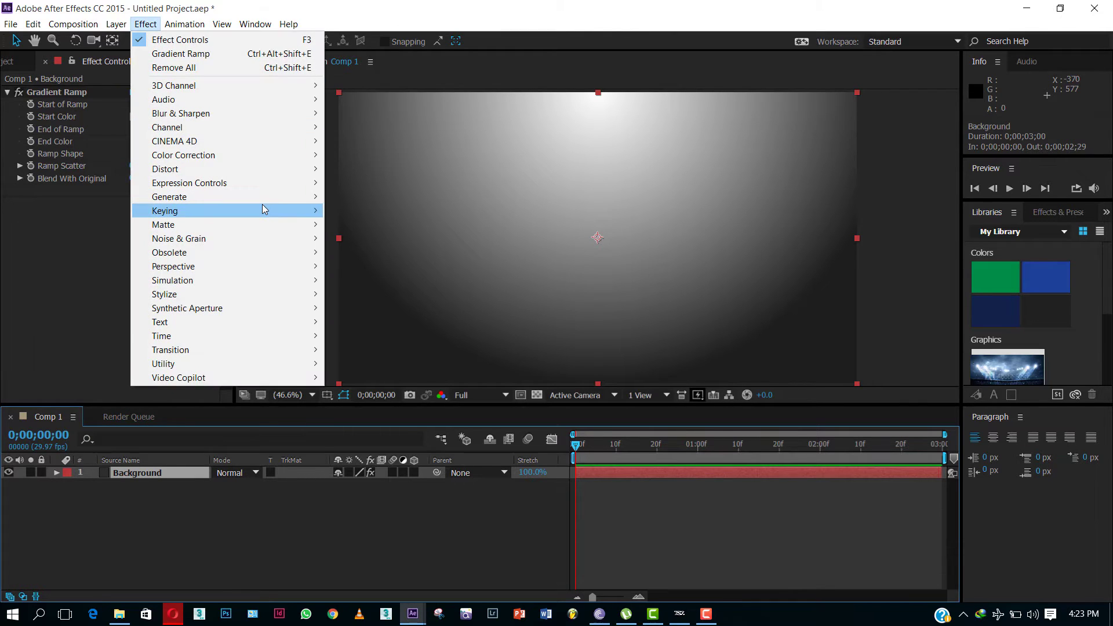
Apply Distort > Mirror to the Background and drag its Reflection Center to about 964.5, 537.9
mouse_move(263, 205)
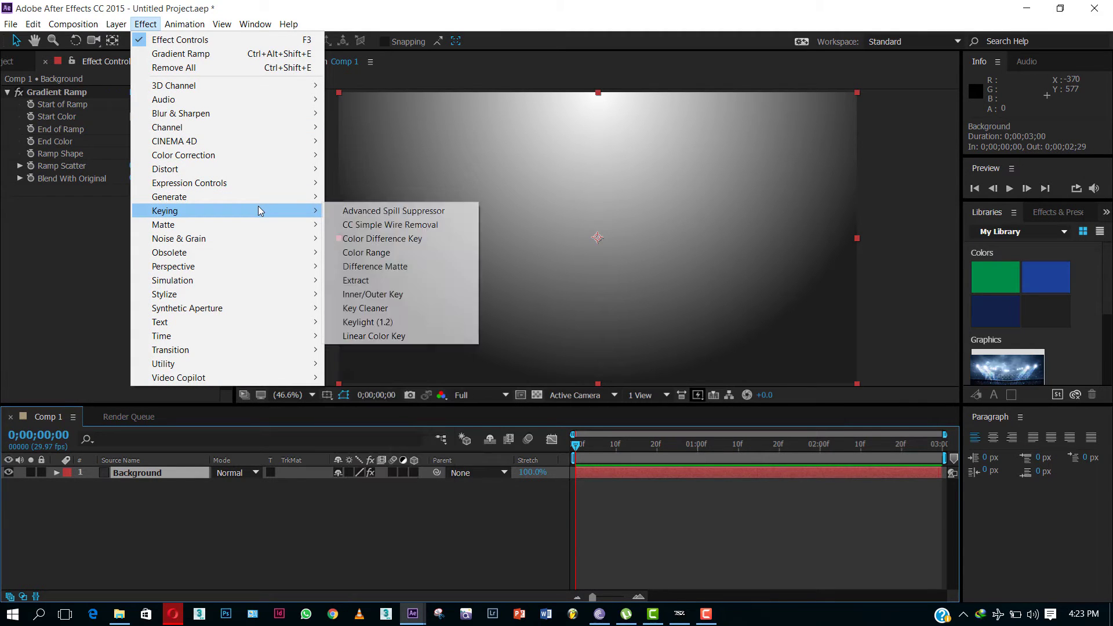
mouse_move(256, 168)
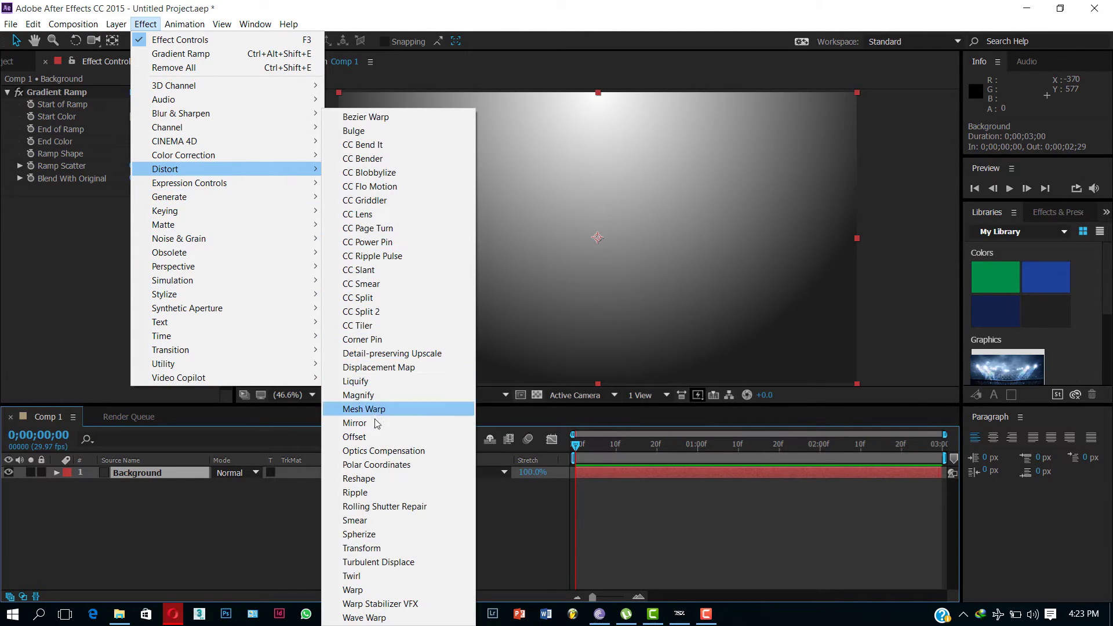
click(355, 423)
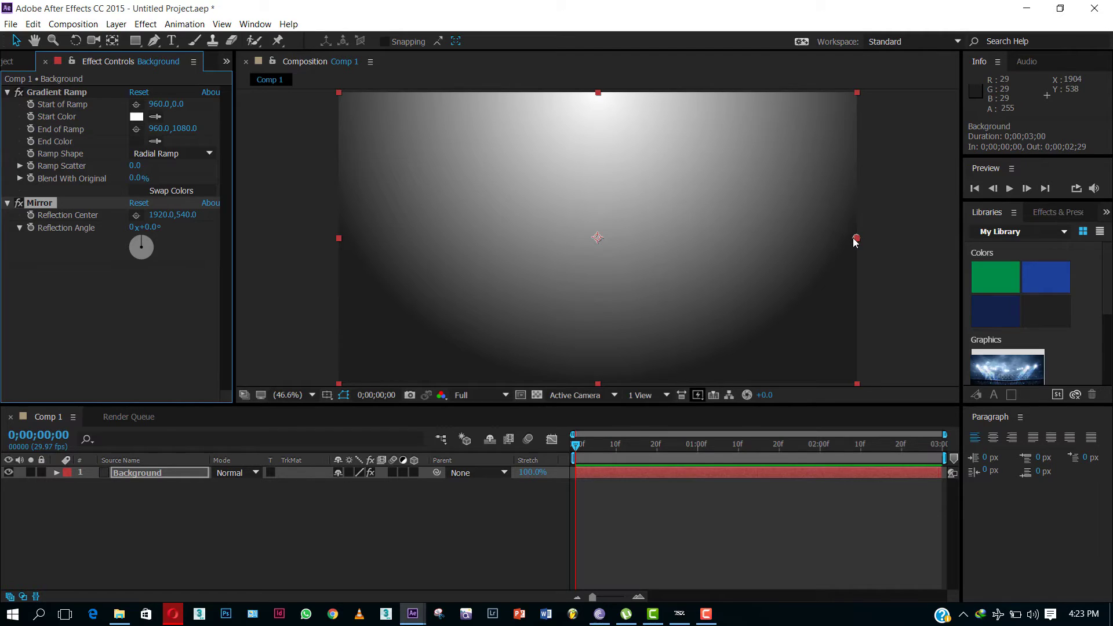
drag(856, 239, 597, 242)
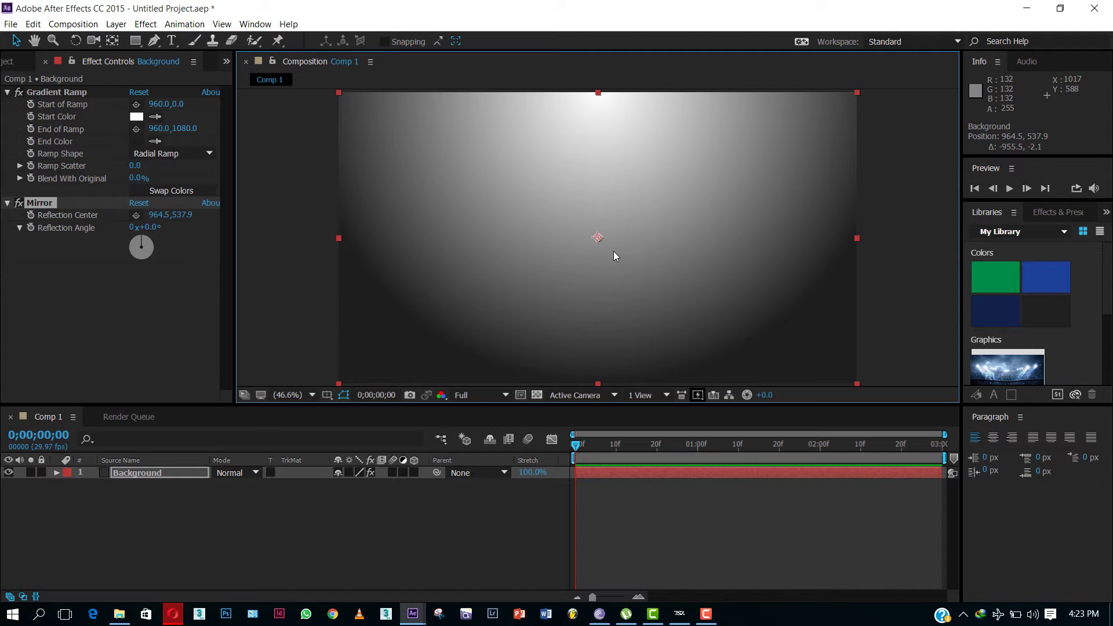
click(153, 227)
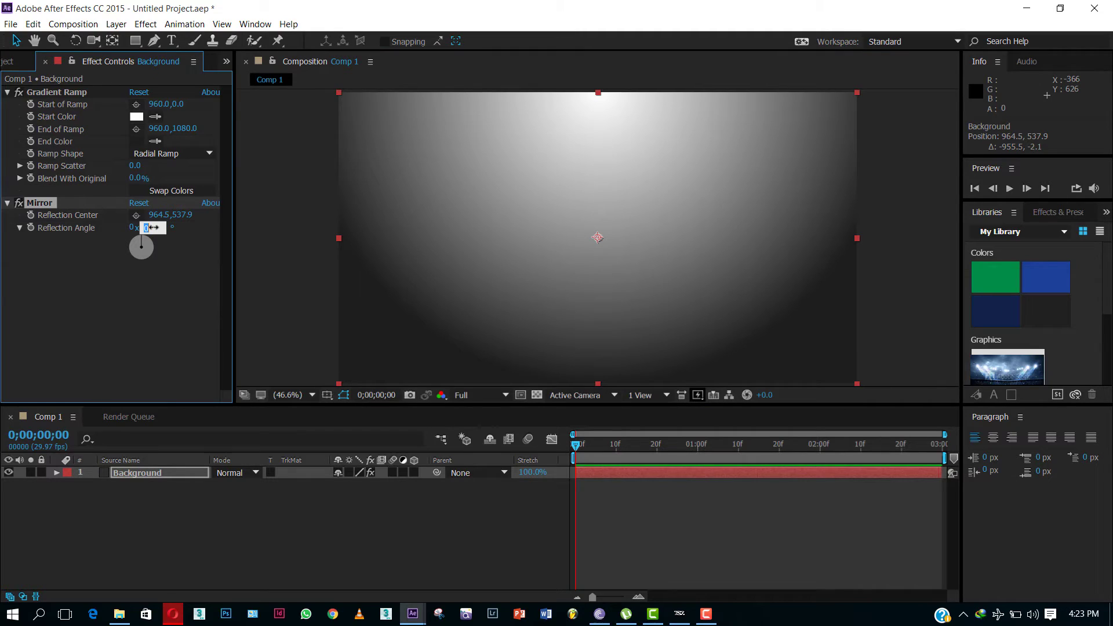
Set Mirror angle to 90°, Reflection Center Y to 742.9, and ramp end Y to 1195
text(9)
key(Return)
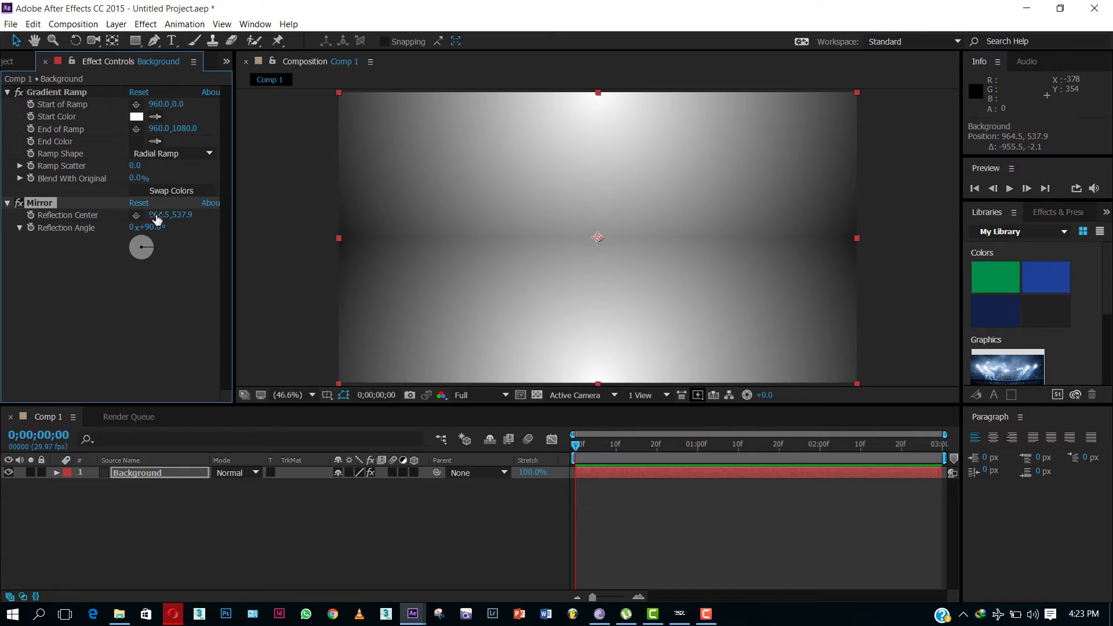
drag(157, 215, 215, 207)
key(ctrl+z)
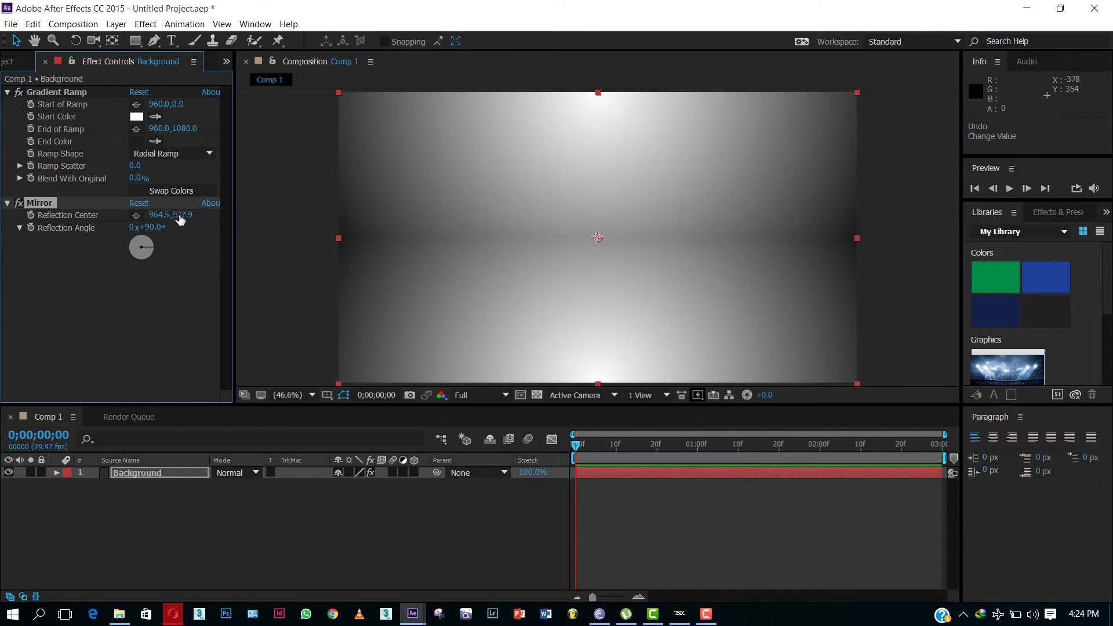
drag(183, 216, 363, 179)
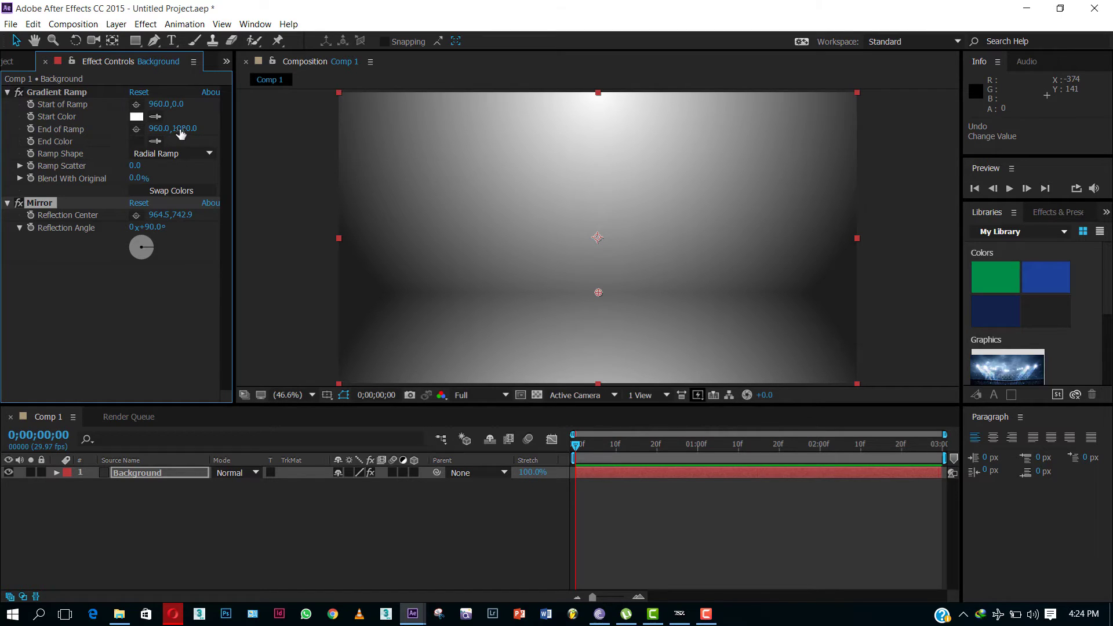
drag(179, 135, 271, 122)
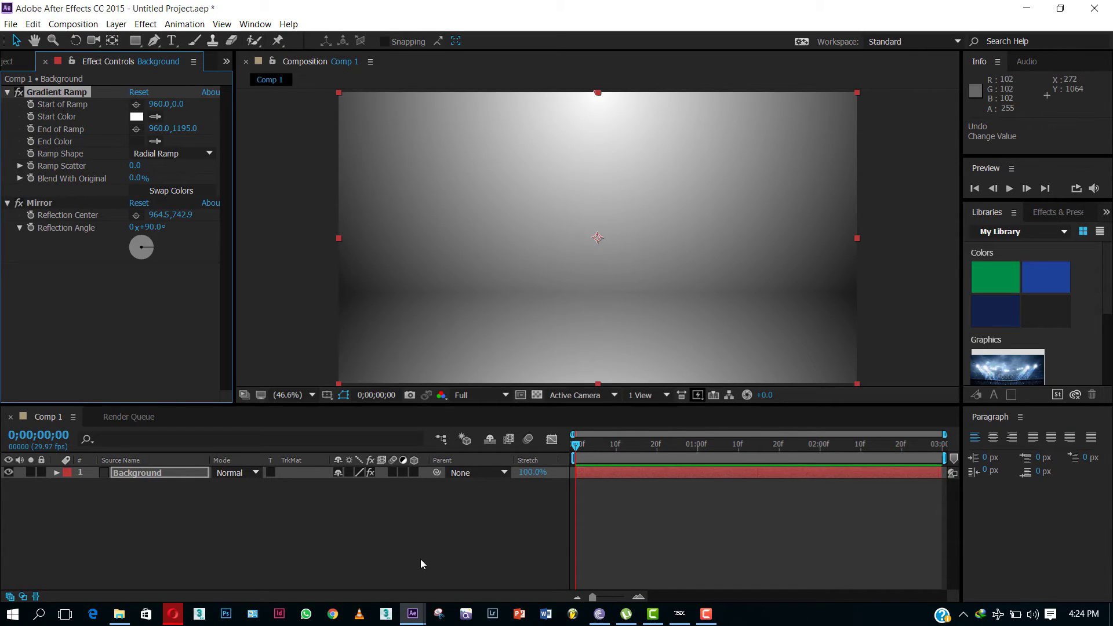
click(419, 532)
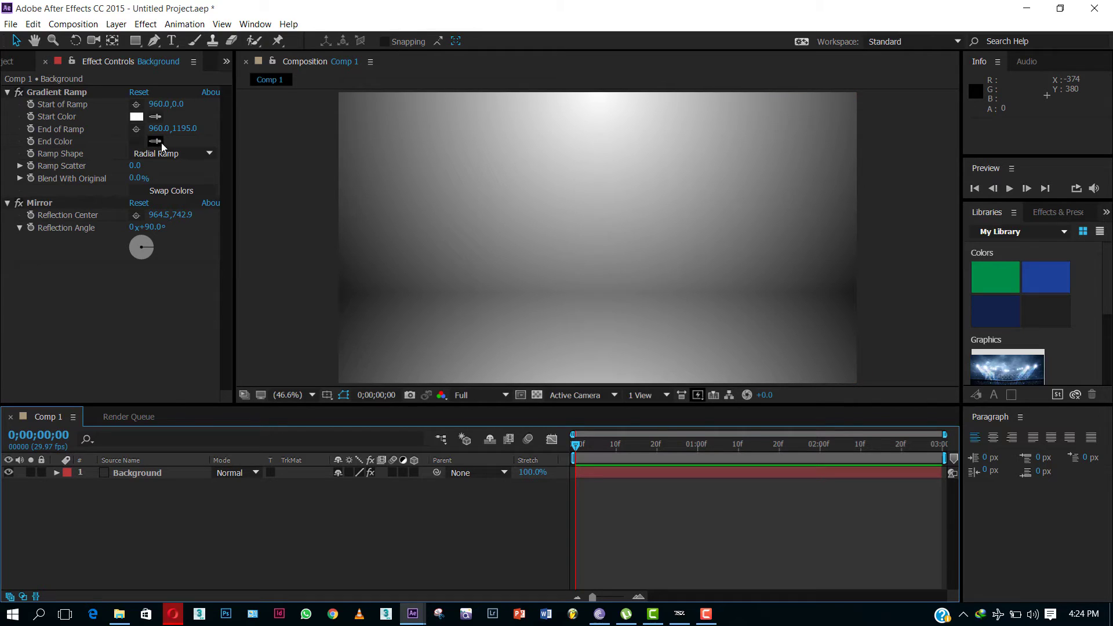
Try a pink gradient start colour with a dark red end colour
click(139, 117)
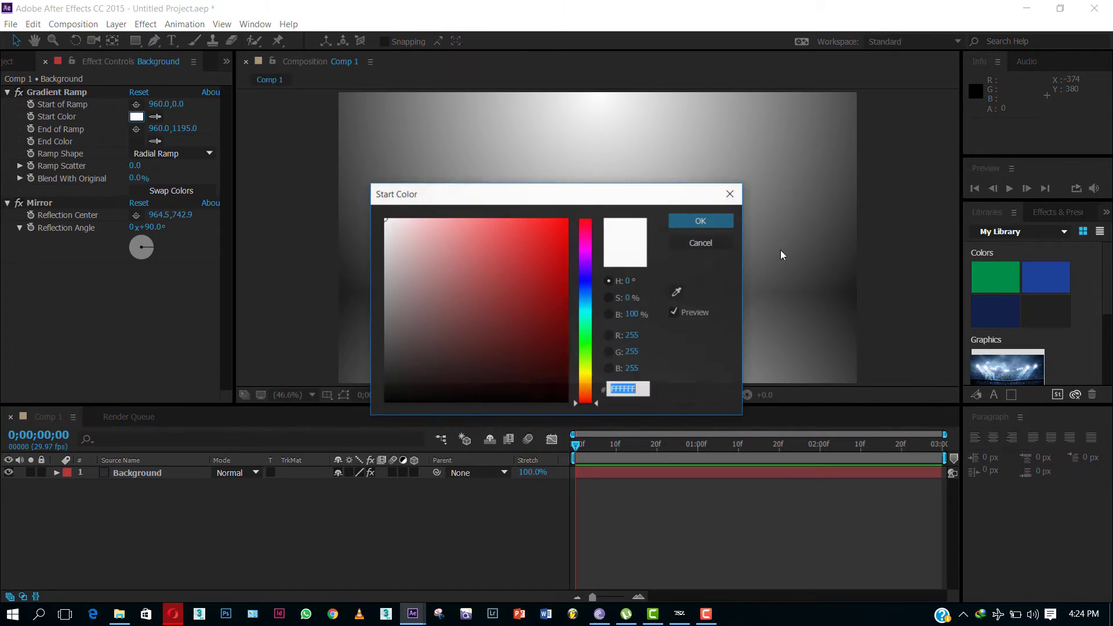
click(455, 220)
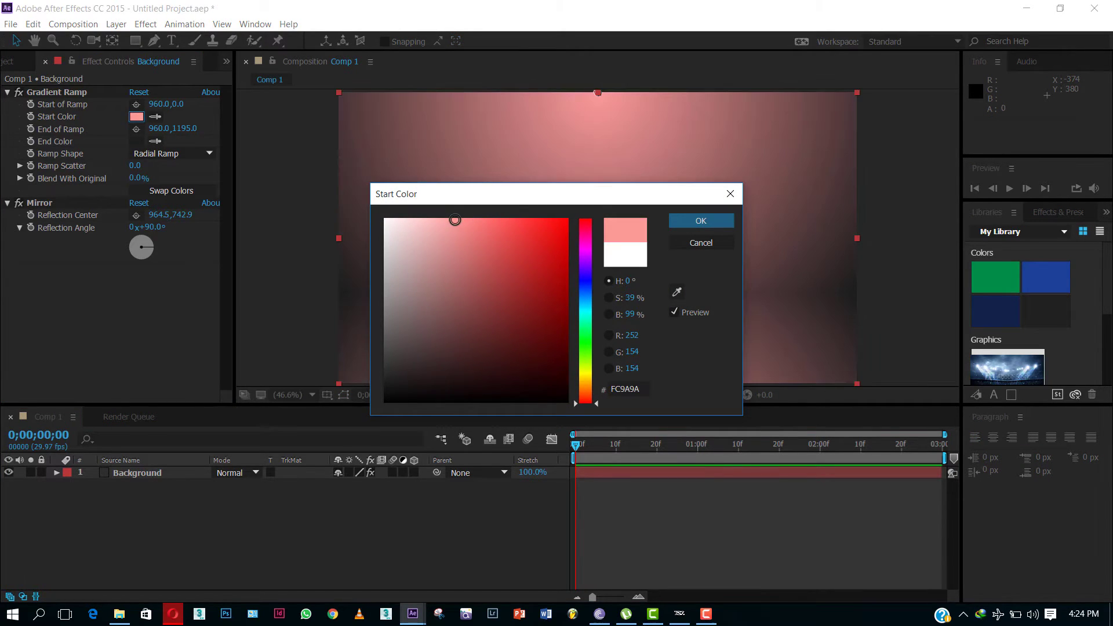
click(701, 221)
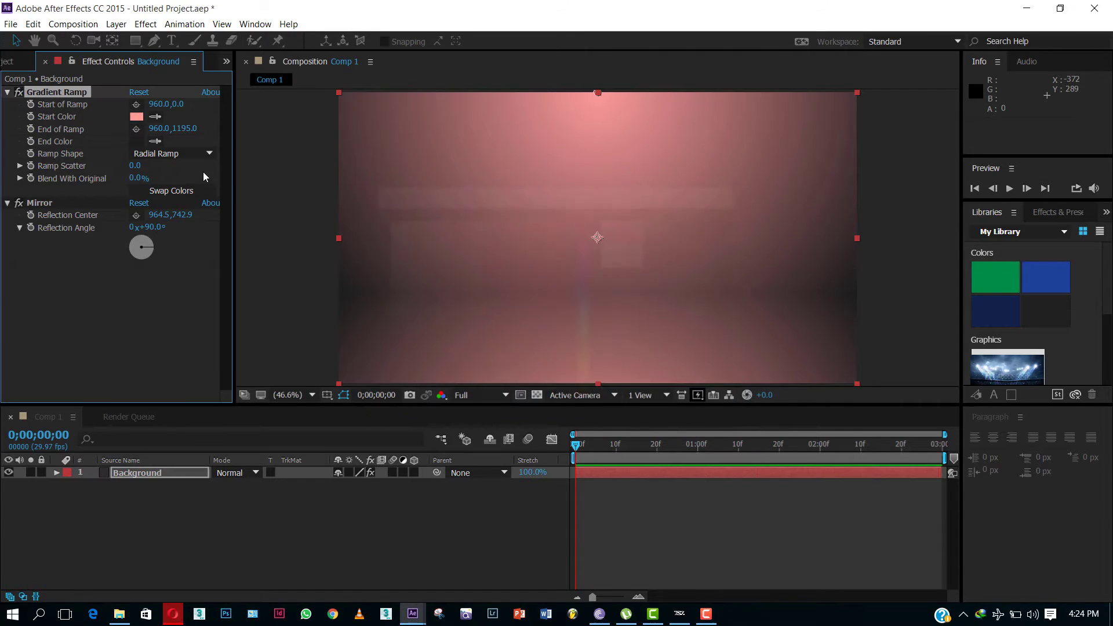
click(137, 141)
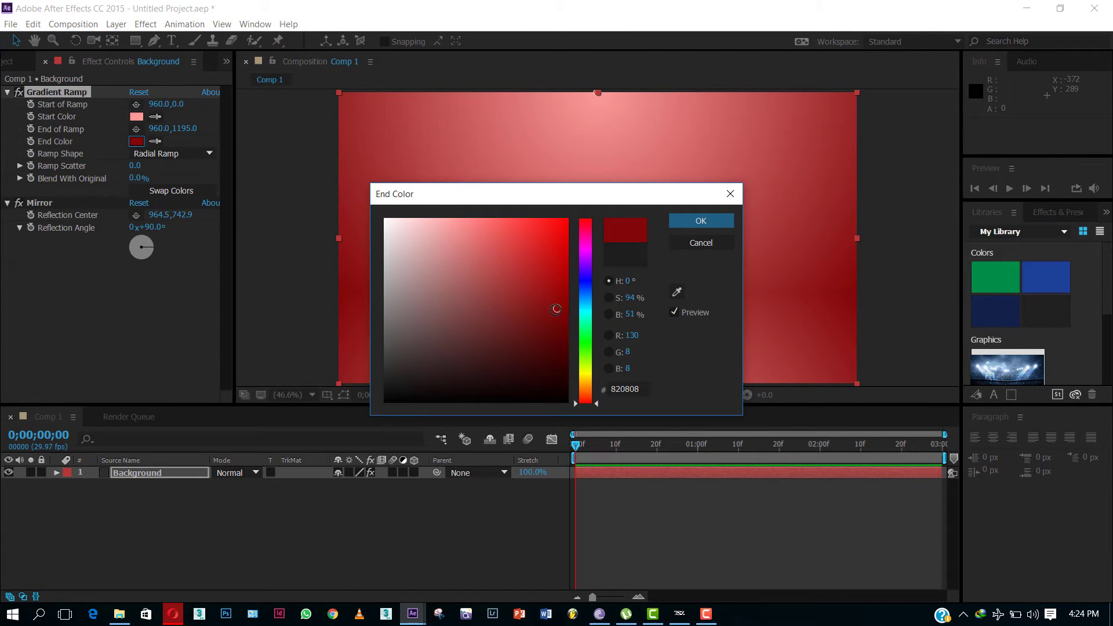
click(701, 221)
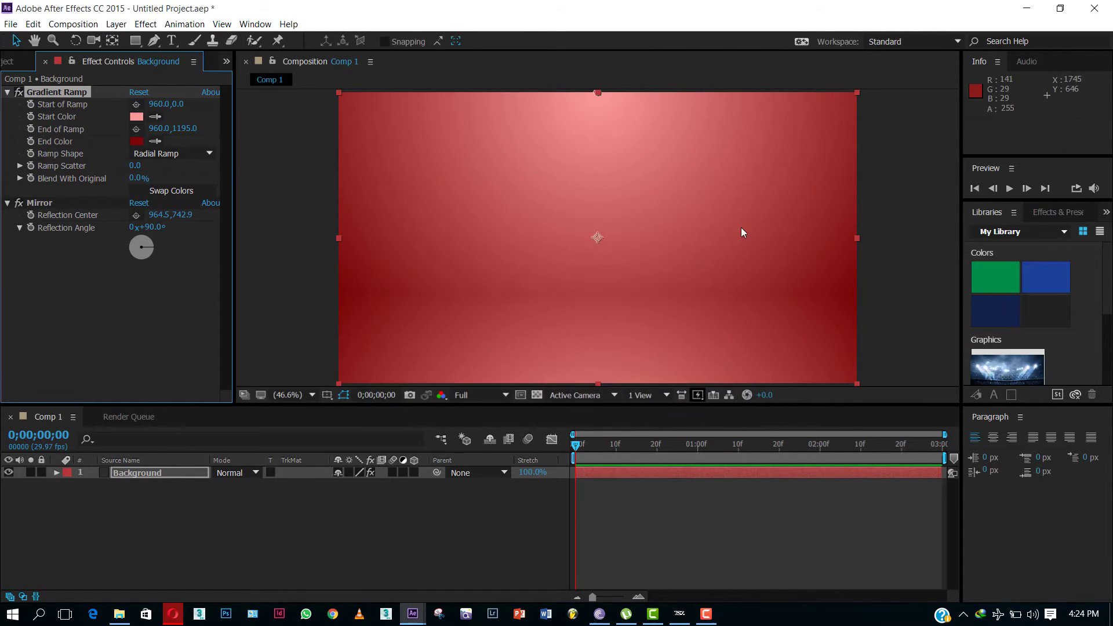
click(139, 142)
drag(551, 323, 553, 350)
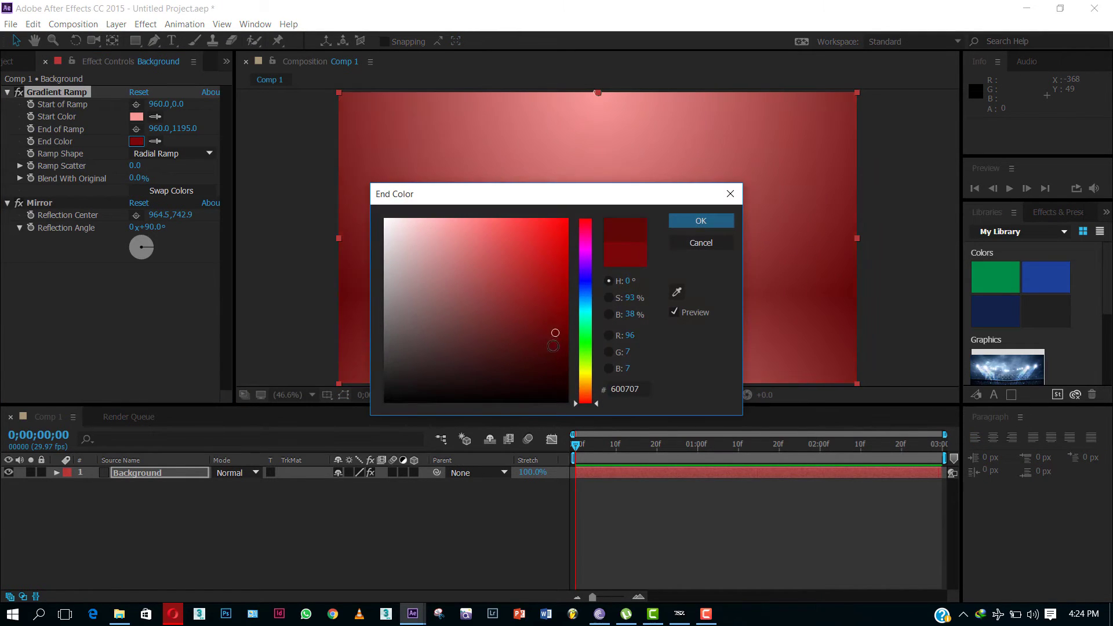
click(695, 223)
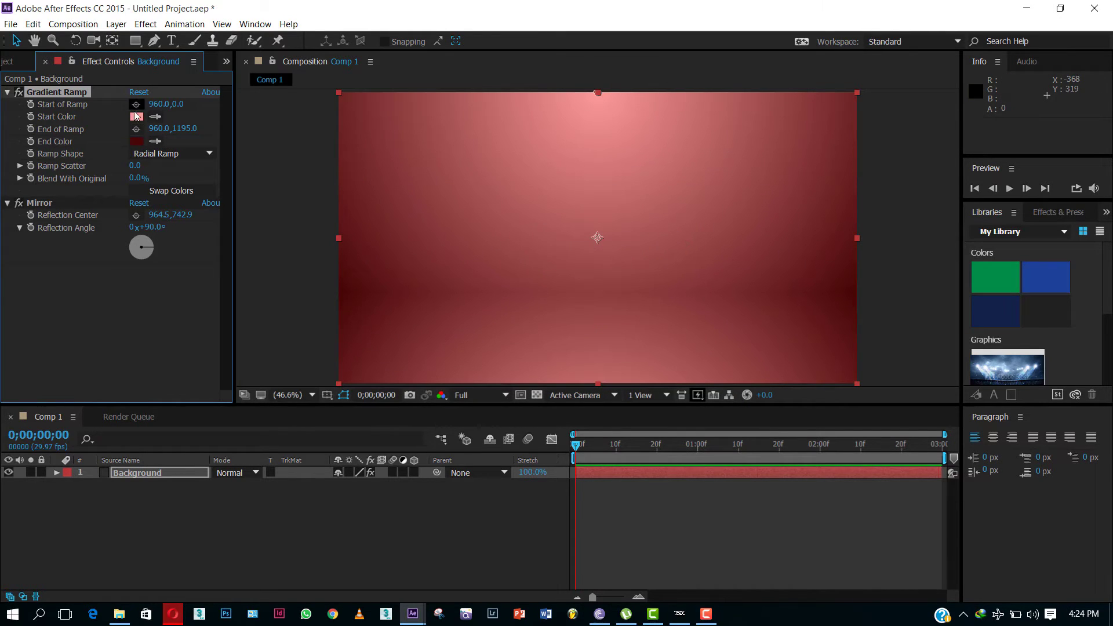
Darken the red end colour further and shift the start colour to a stronger red
click(137, 141)
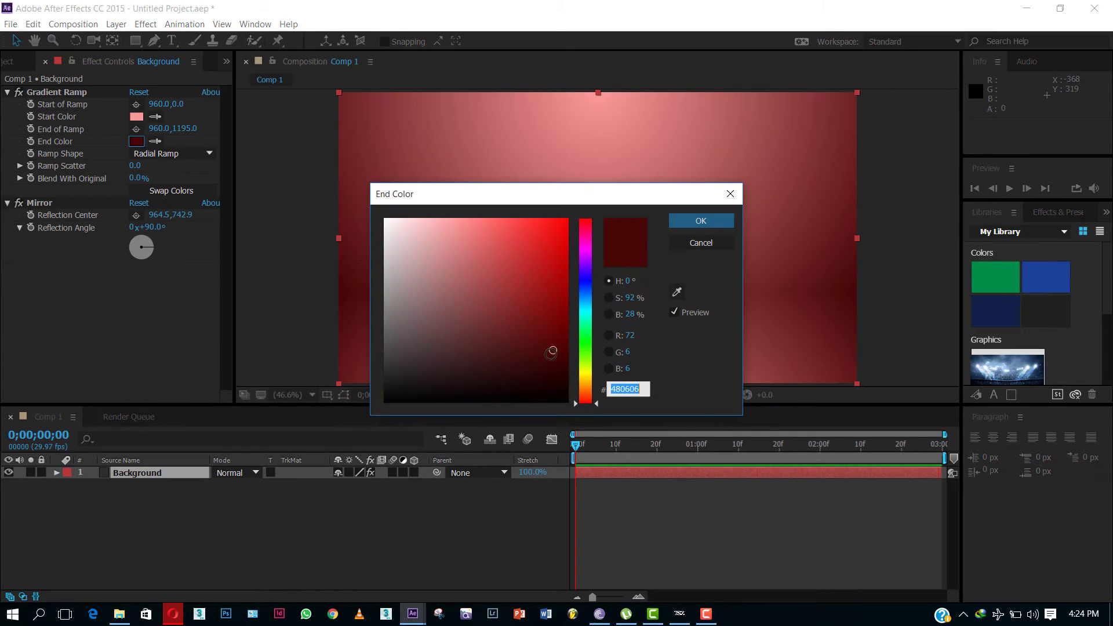
drag(552, 352, 547, 365)
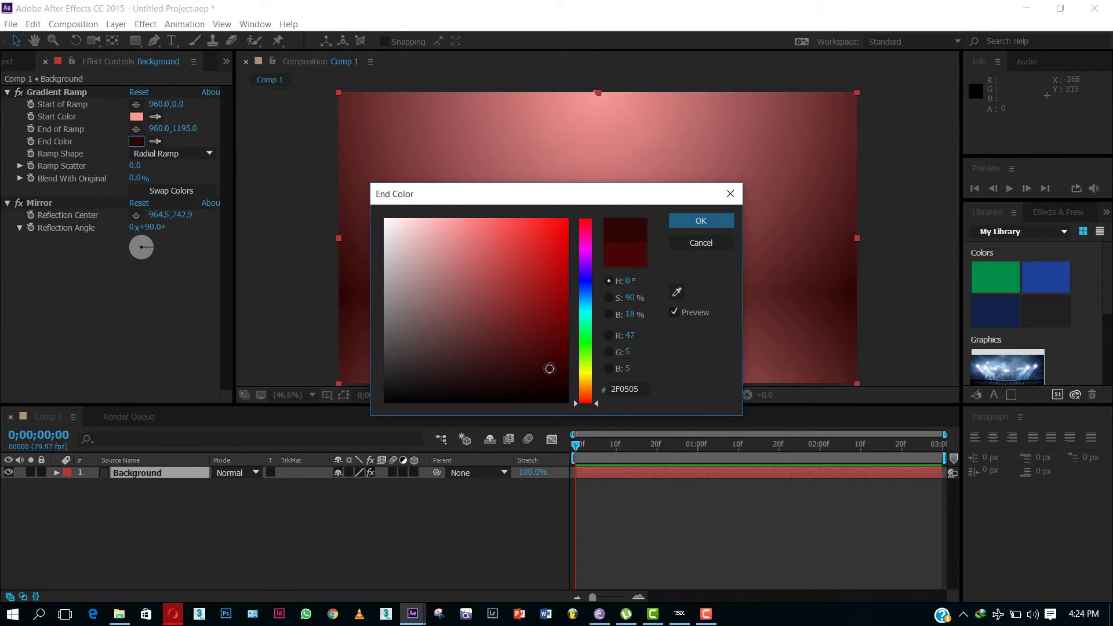
click(693, 231)
click(136, 116)
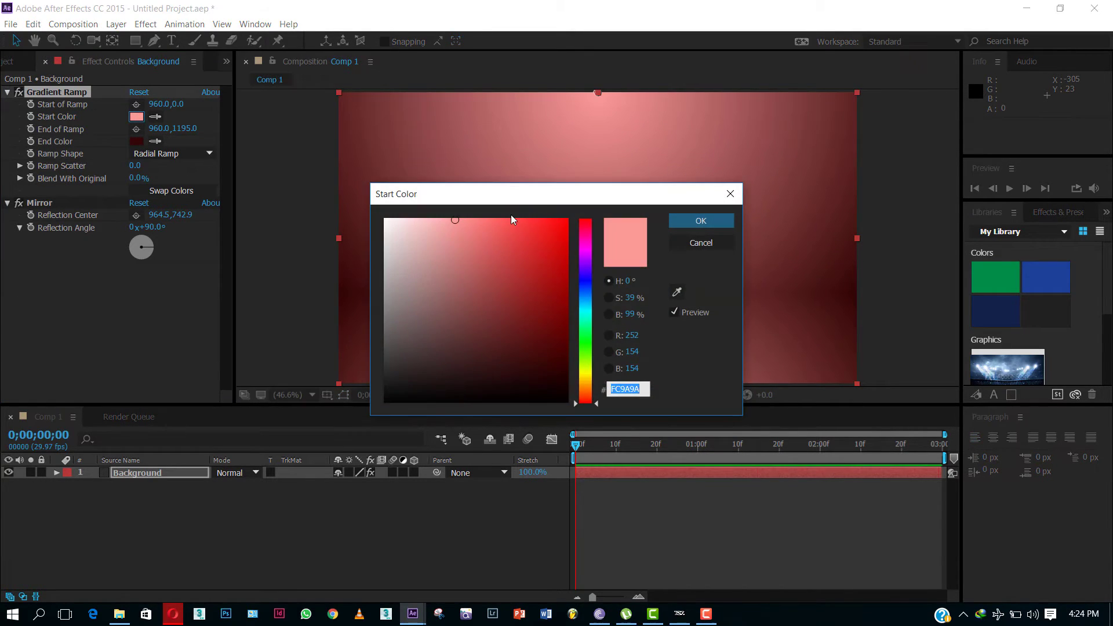
drag(492, 221, 503, 222)
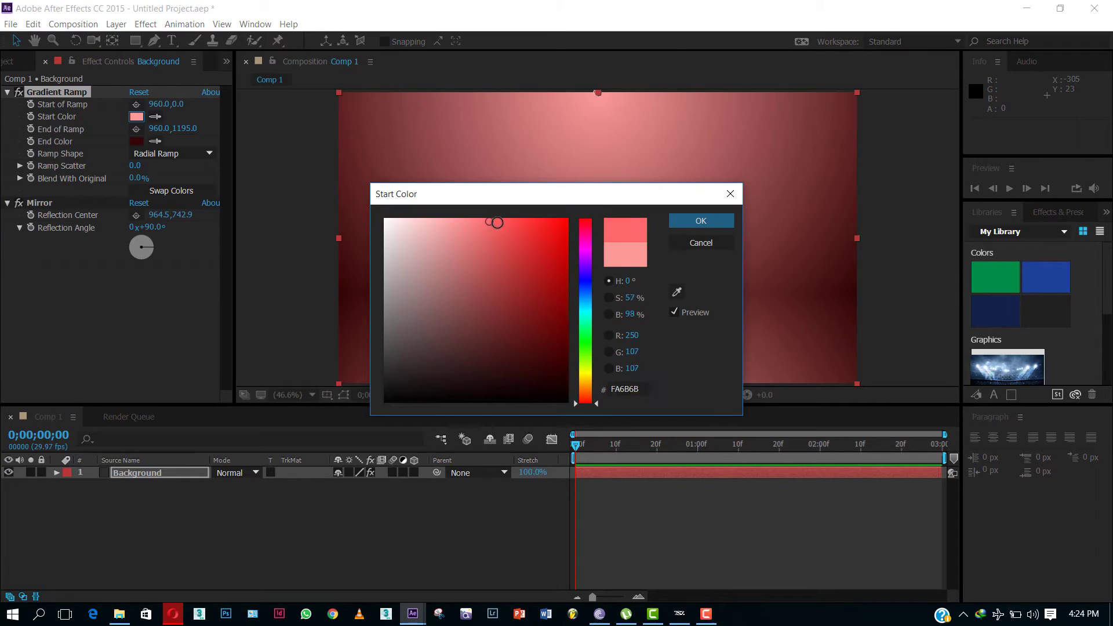
click(687, 221)
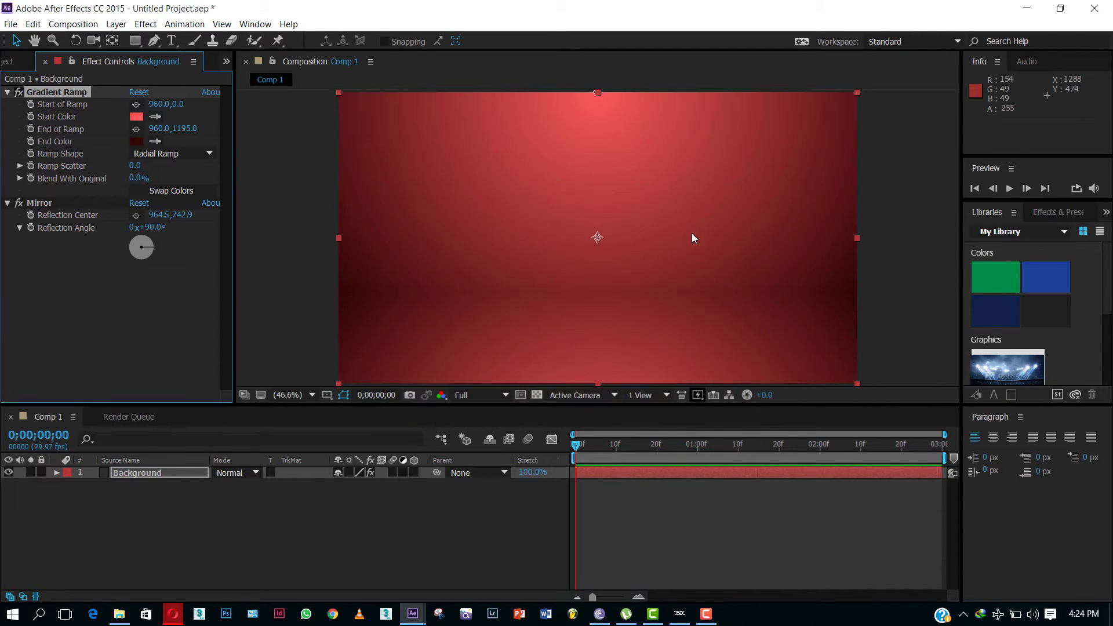
click(656, 516)
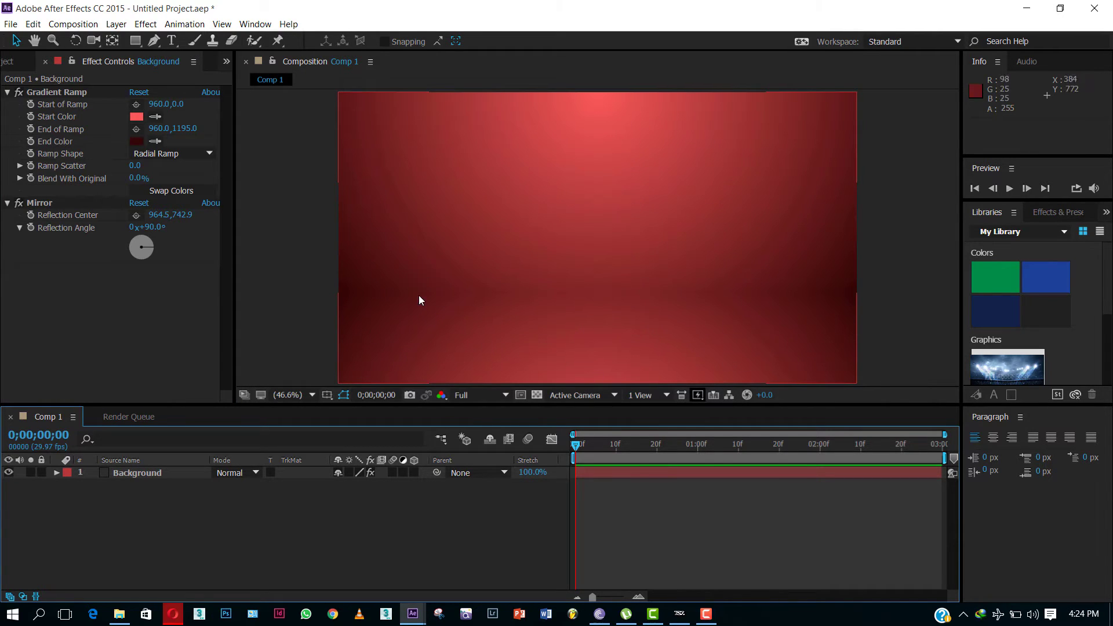
Reset the gradient to a white start and 141414 near-black end, then start importing 123.jpg
click(139, 117)
click(137, 116)
click(386, 220)
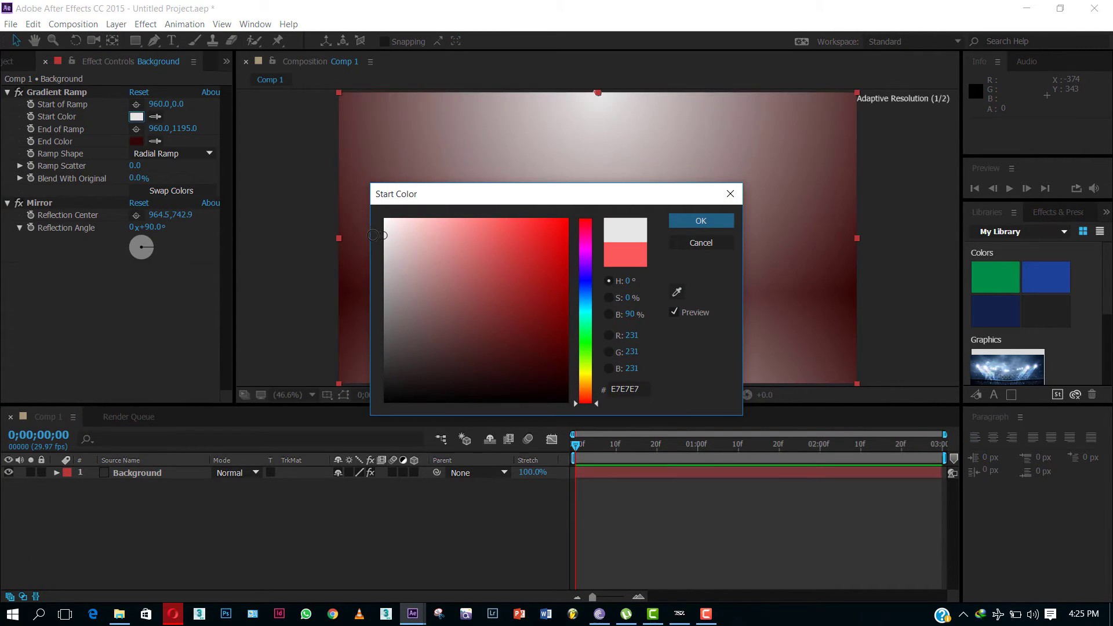
click(680, 223)
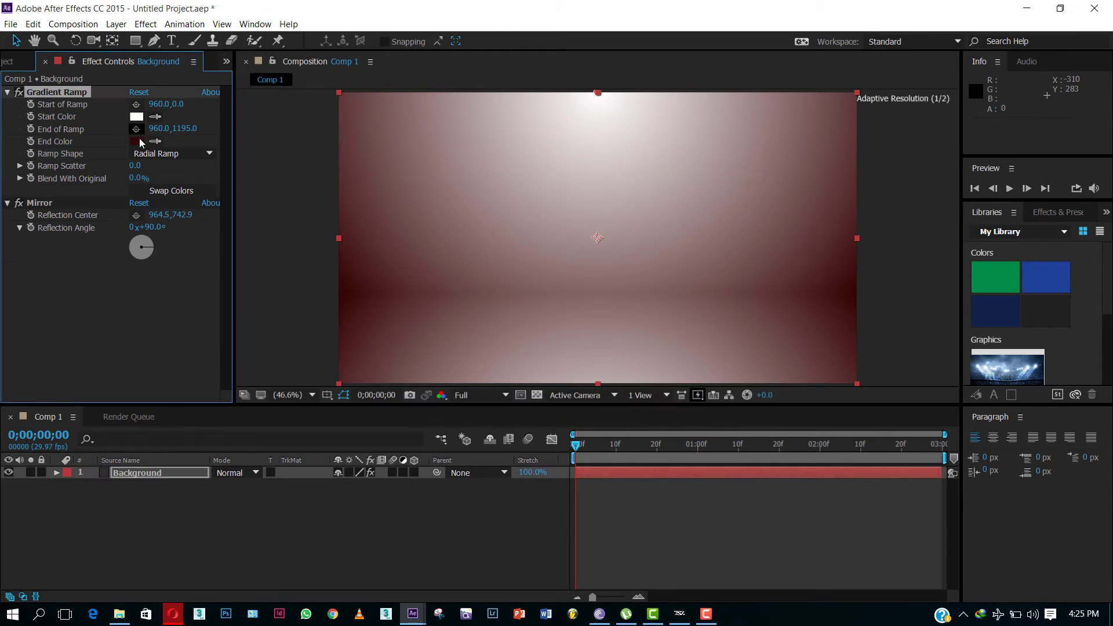
click(138, 141)
drag(389, 264, 383, 388)
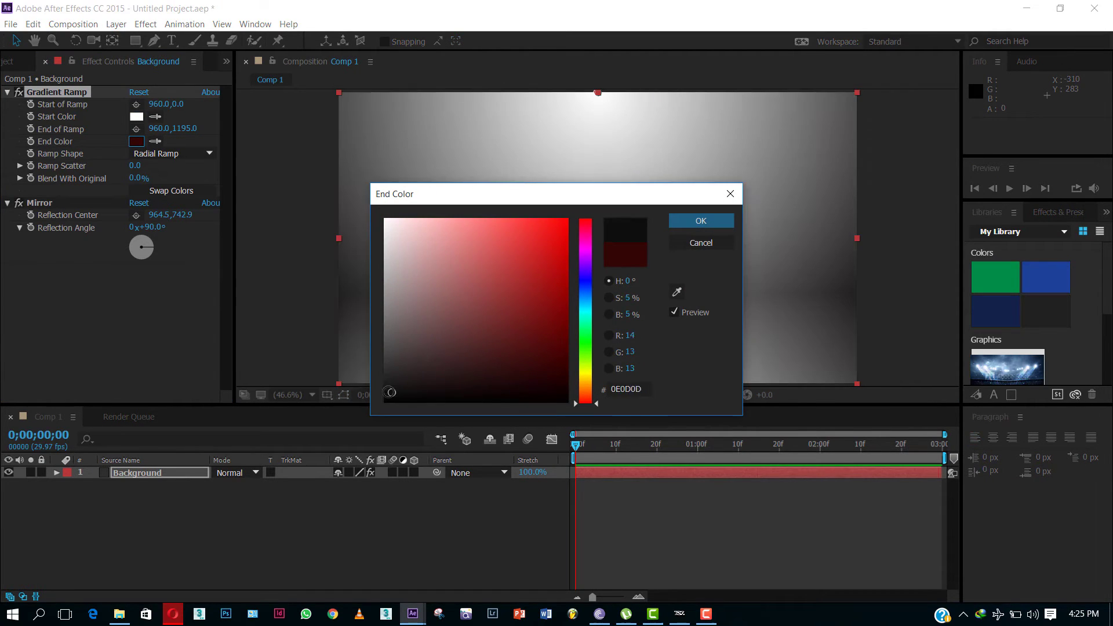
click(675, 221)
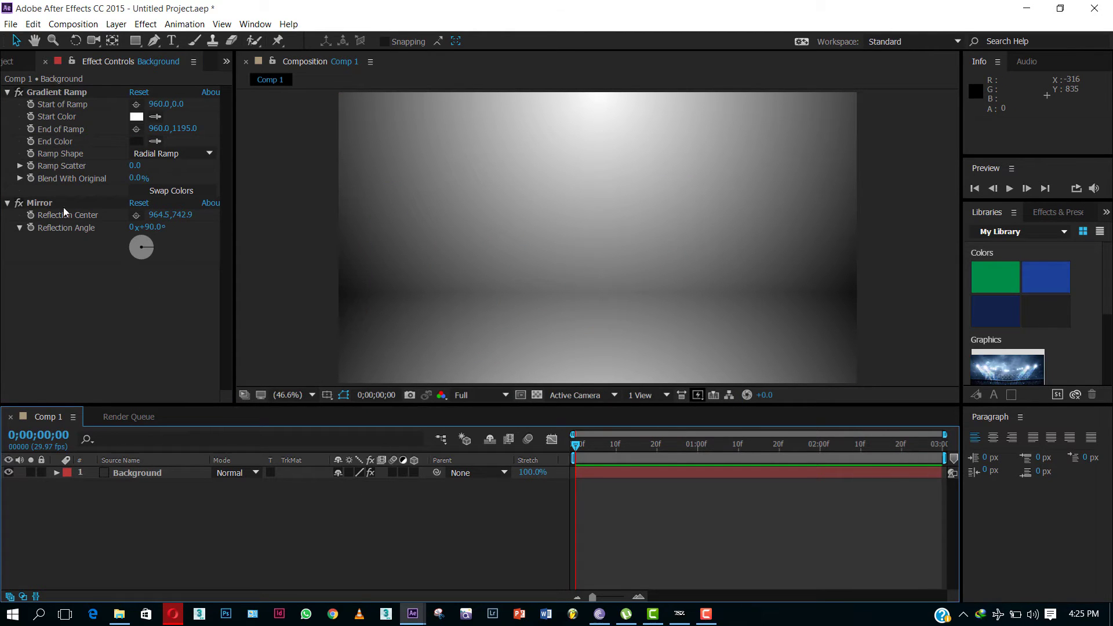
click(6, 62)
double_click(95, 305)
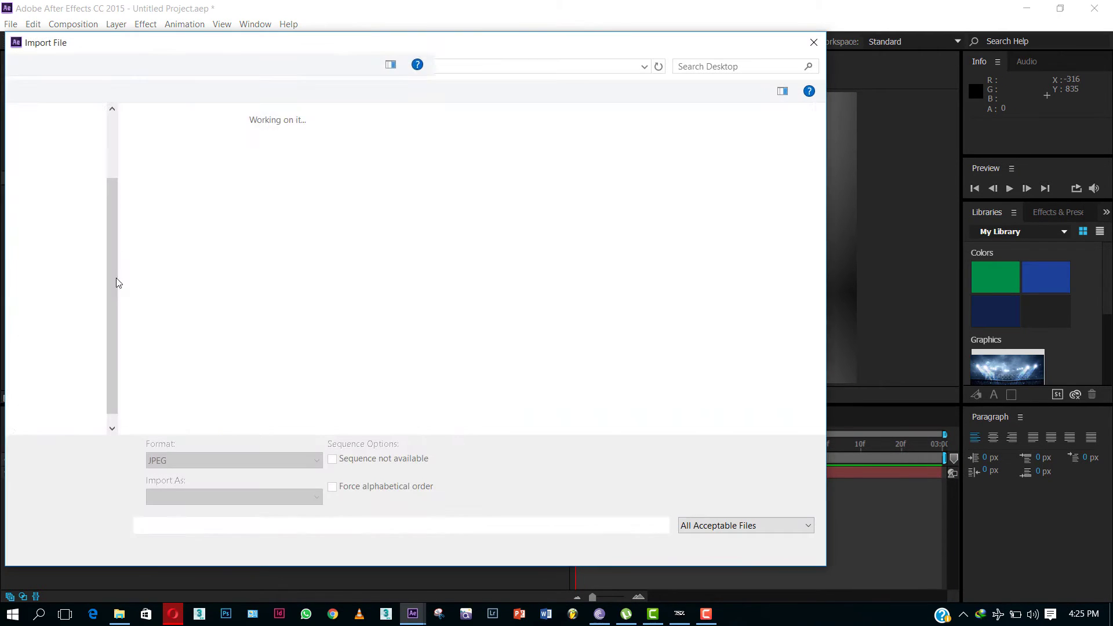
Import 123.jpg, add it as a layer in Comp 1, and scale it to 22%
double_click(248, 145)
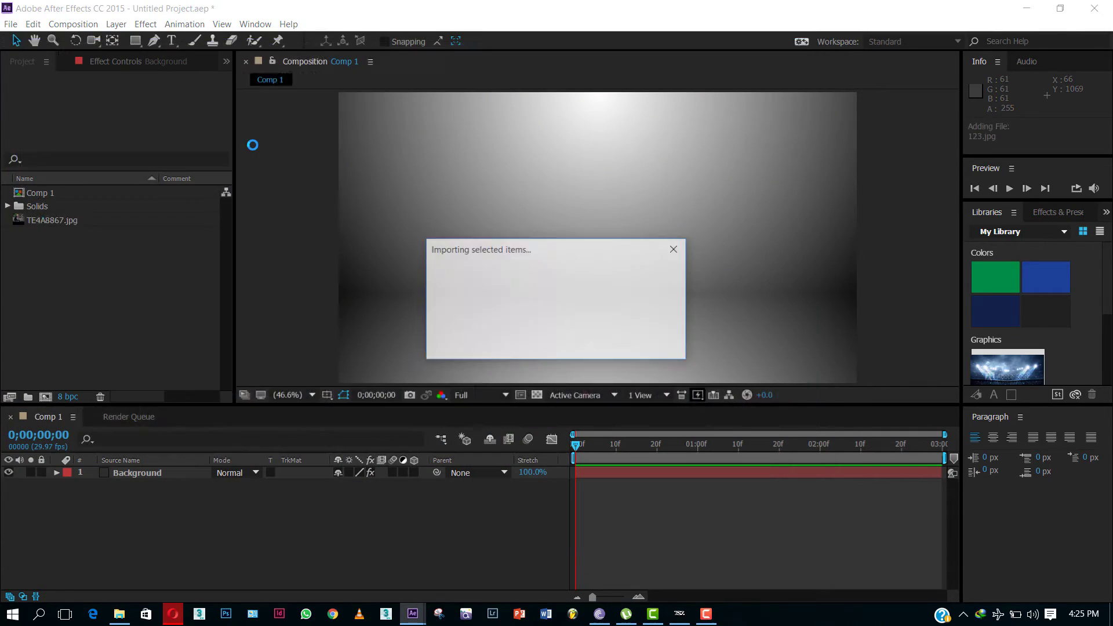
drag(60, 191, 622, 280)
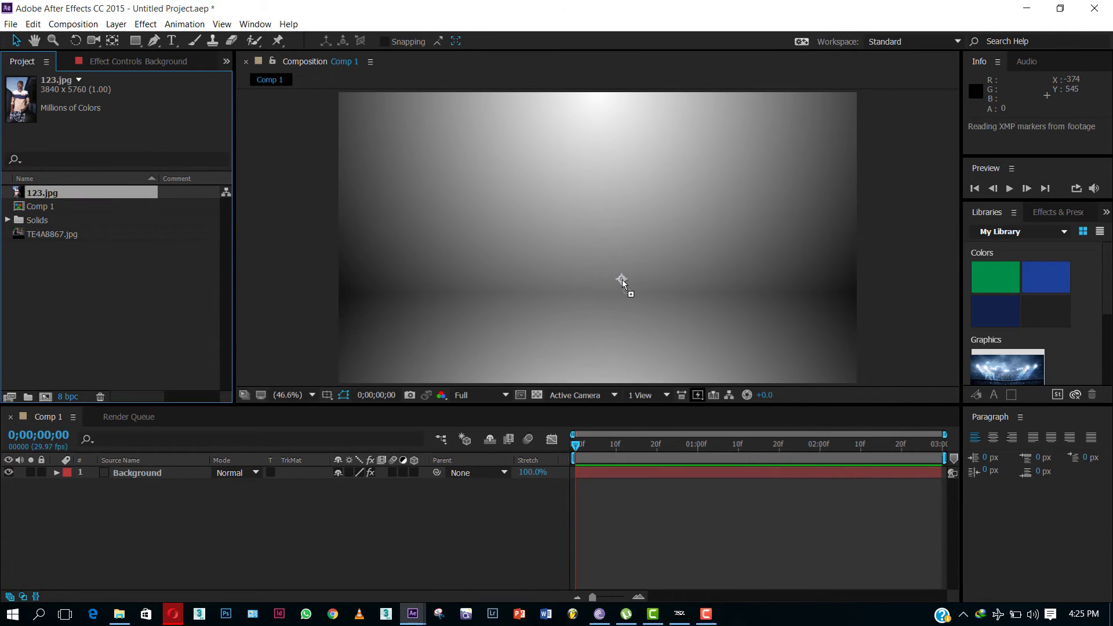
key(s)
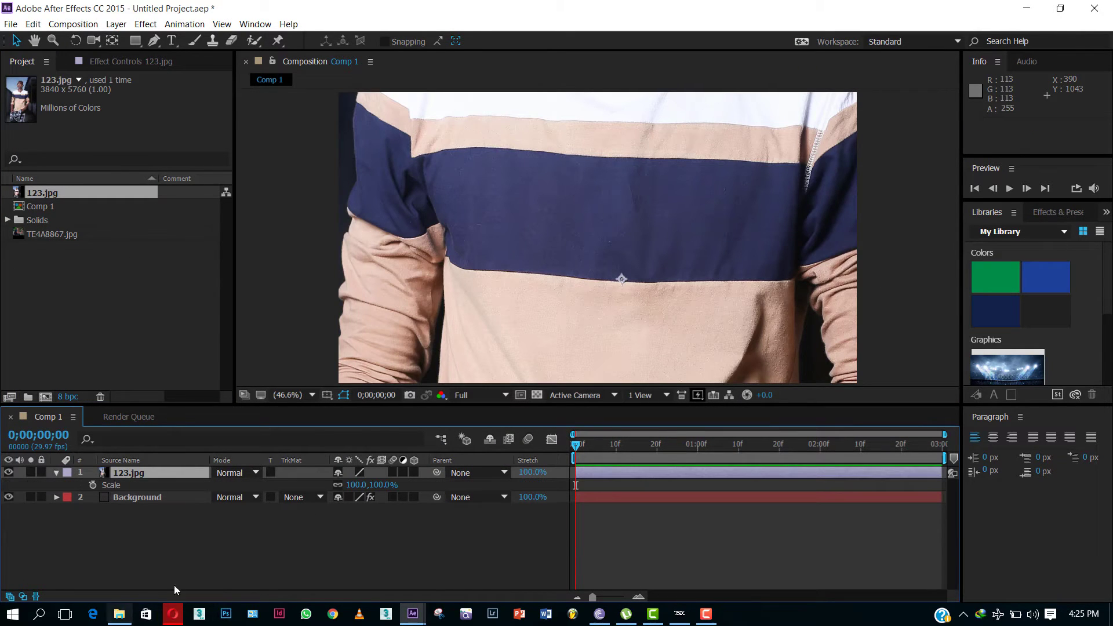
click(356, 485)
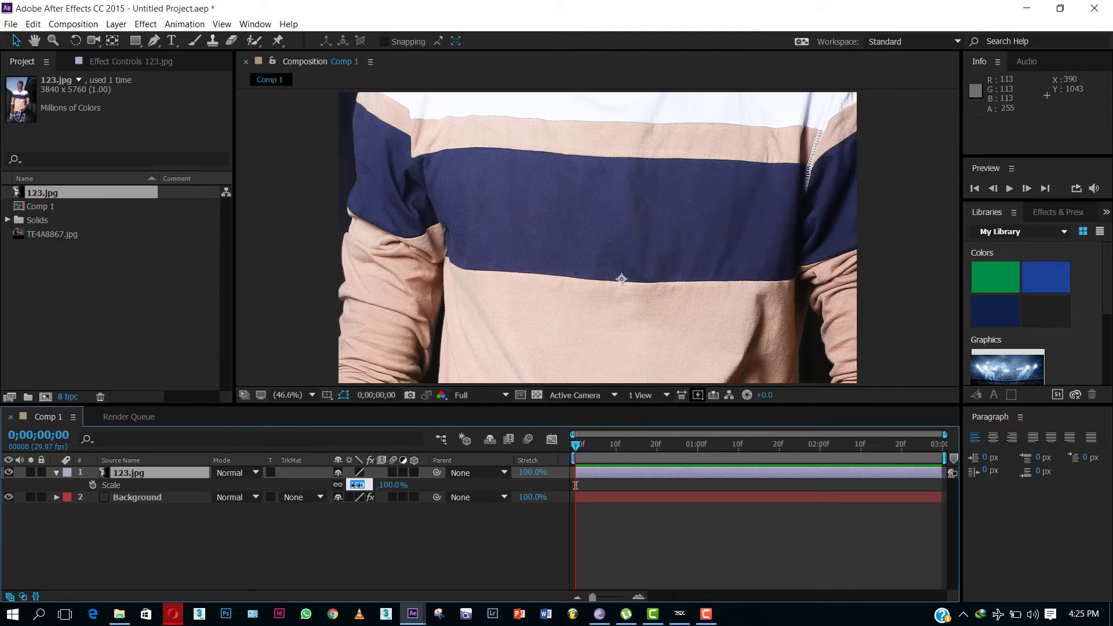
text(2)
key(Return)
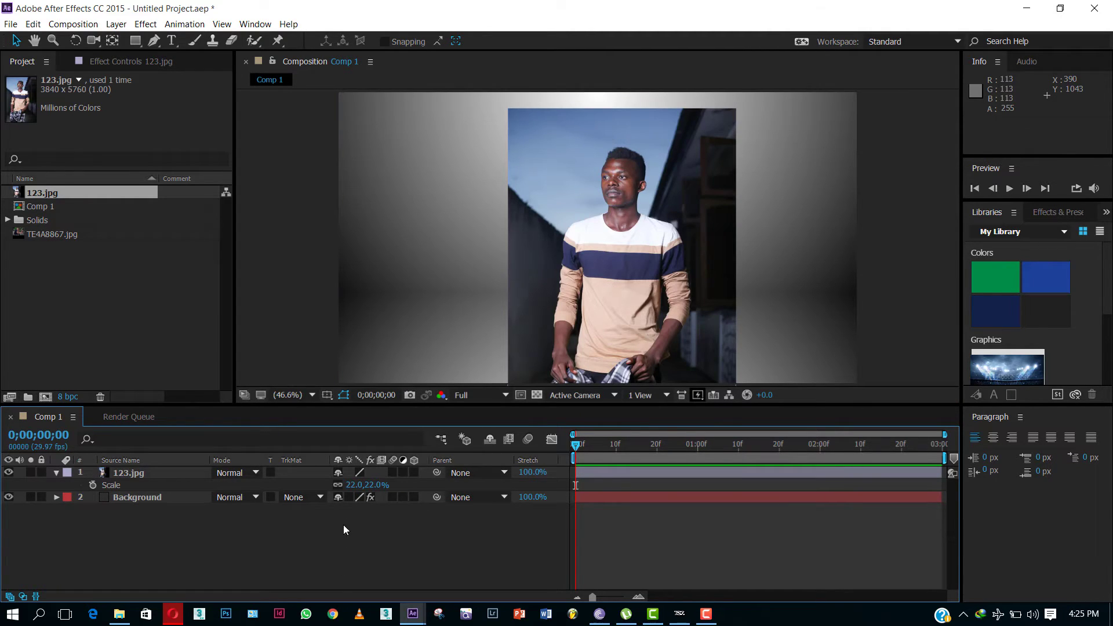
Shrink the photo to 15% and move it up and left over the floor
drag(354, 485, 346, 485)
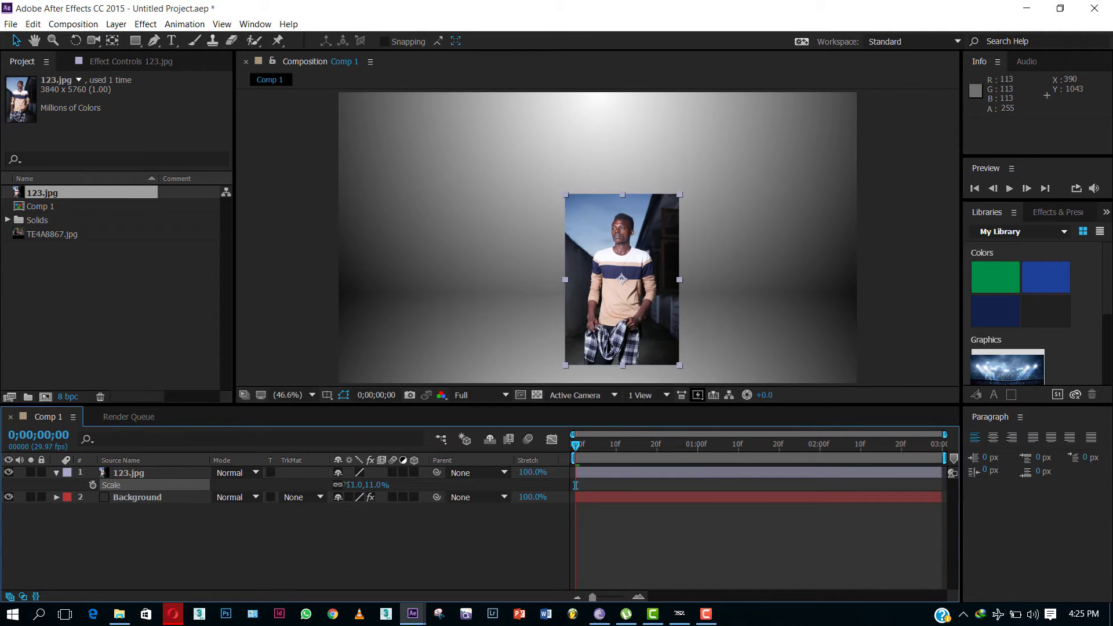
text(15)
key(Return)
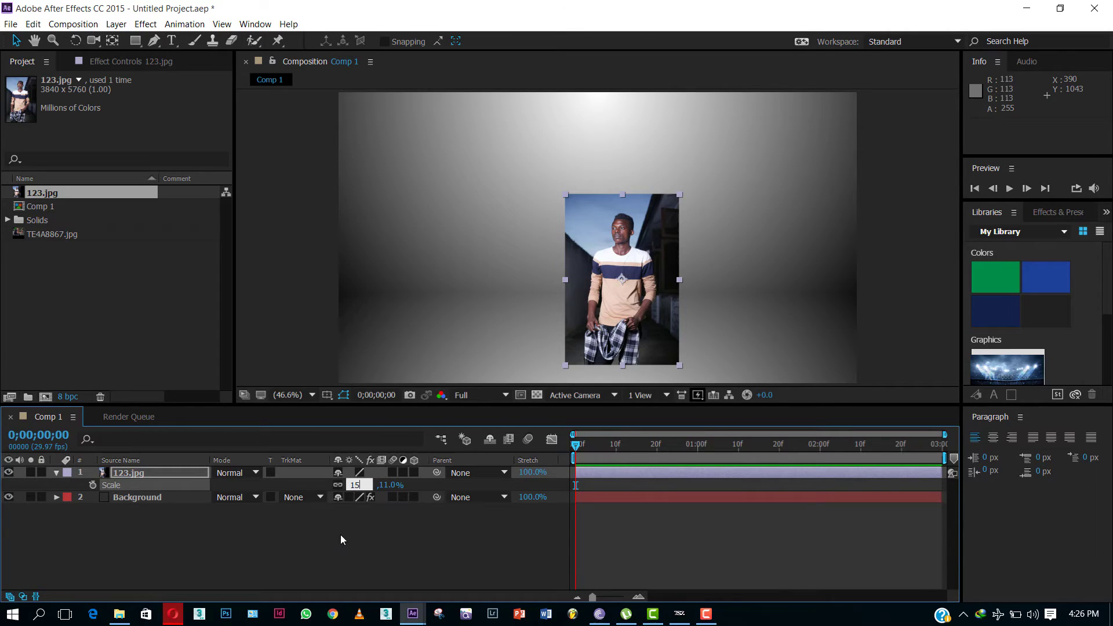
key(Return)
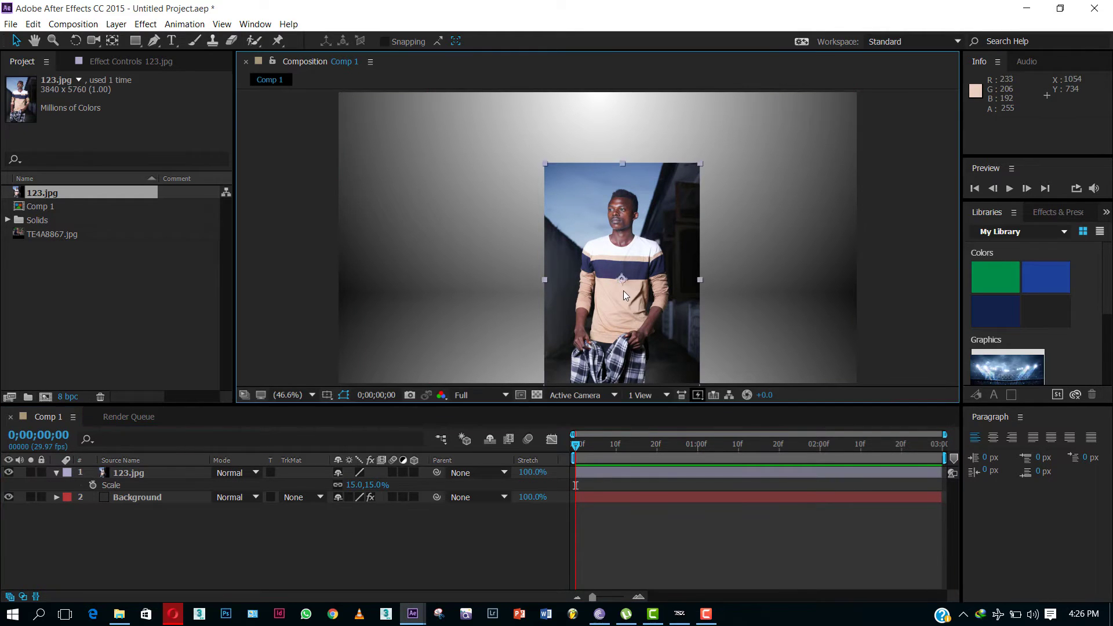
drag(624, 290, 558, 252)
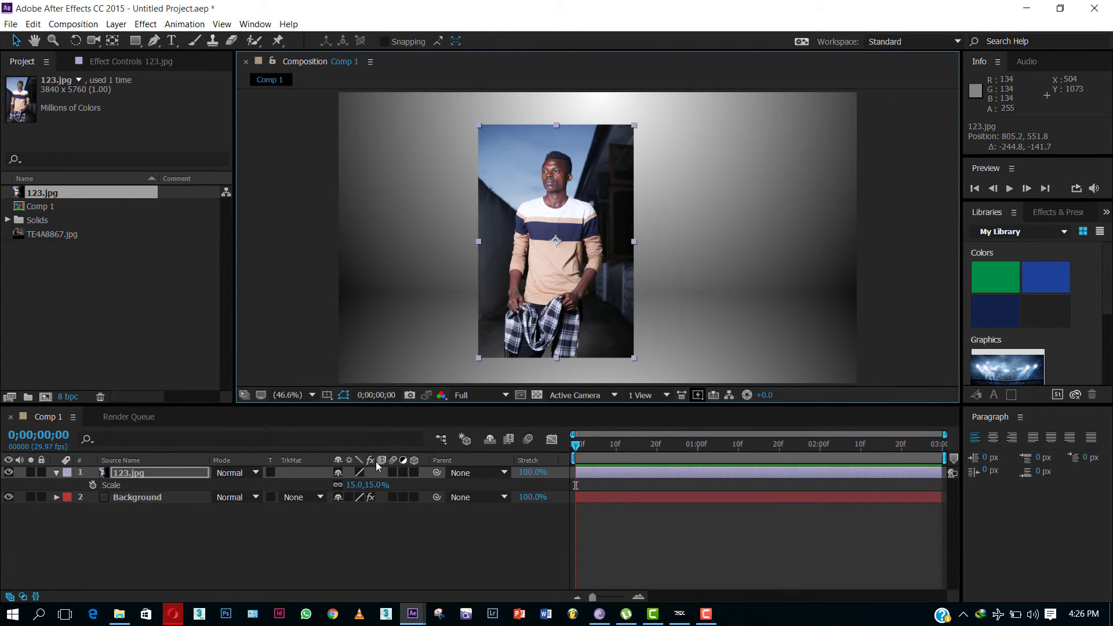
Set the photo's scale to 13% and turn it into a 3D layer
click(362, 485)
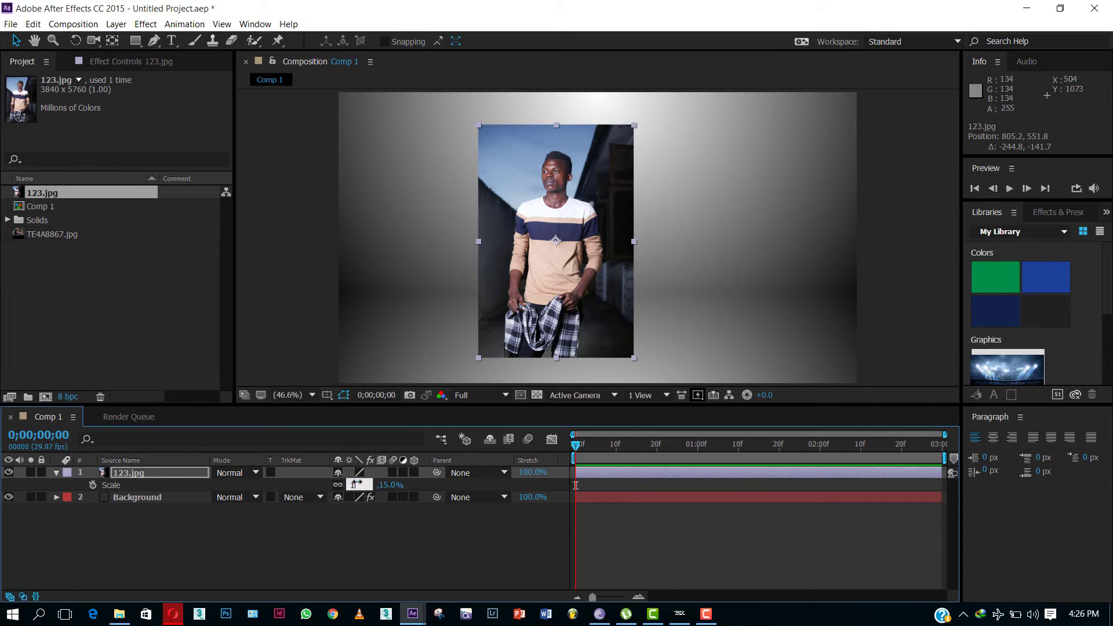
text(13)
click(354, 534)
click(165, 474)
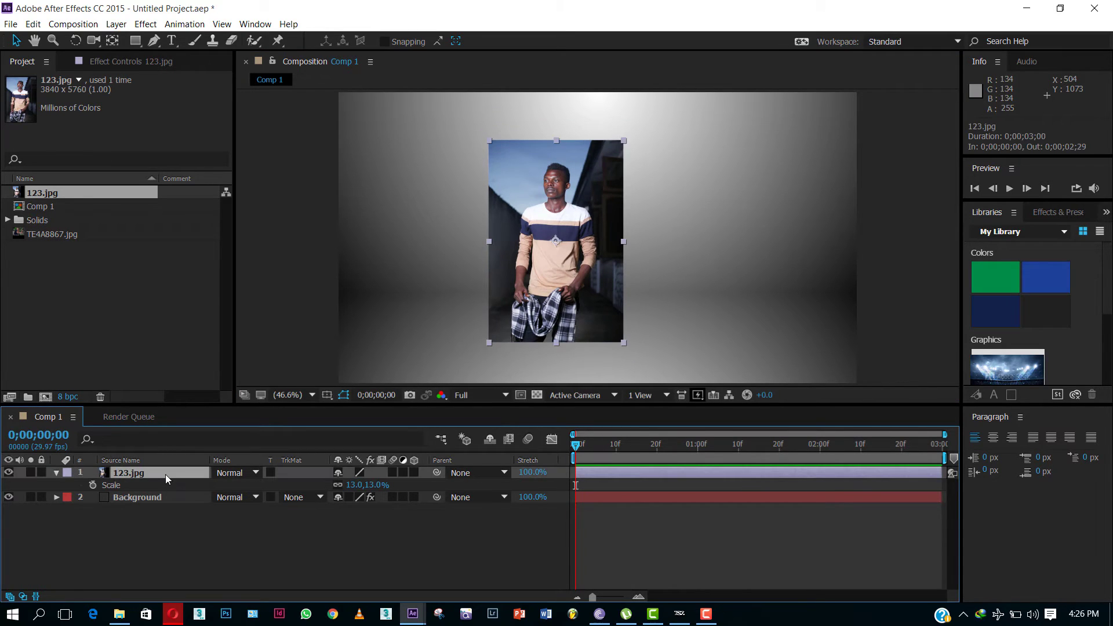
click(415, 472)
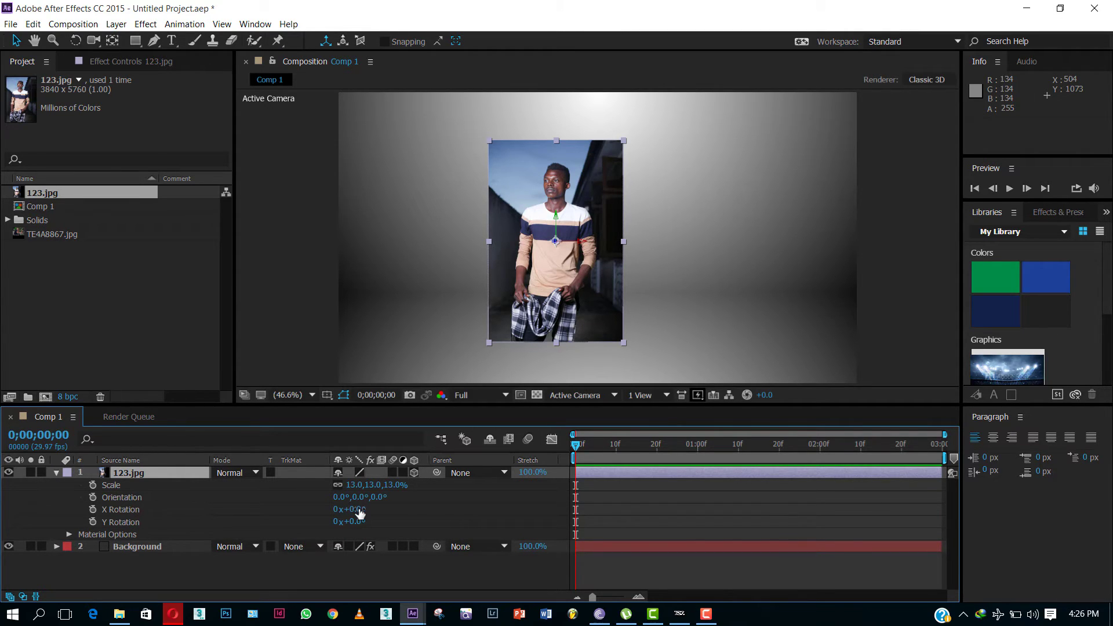
Rotate the photo -28° around its Y axis
drag(358, 510, 366, 510)
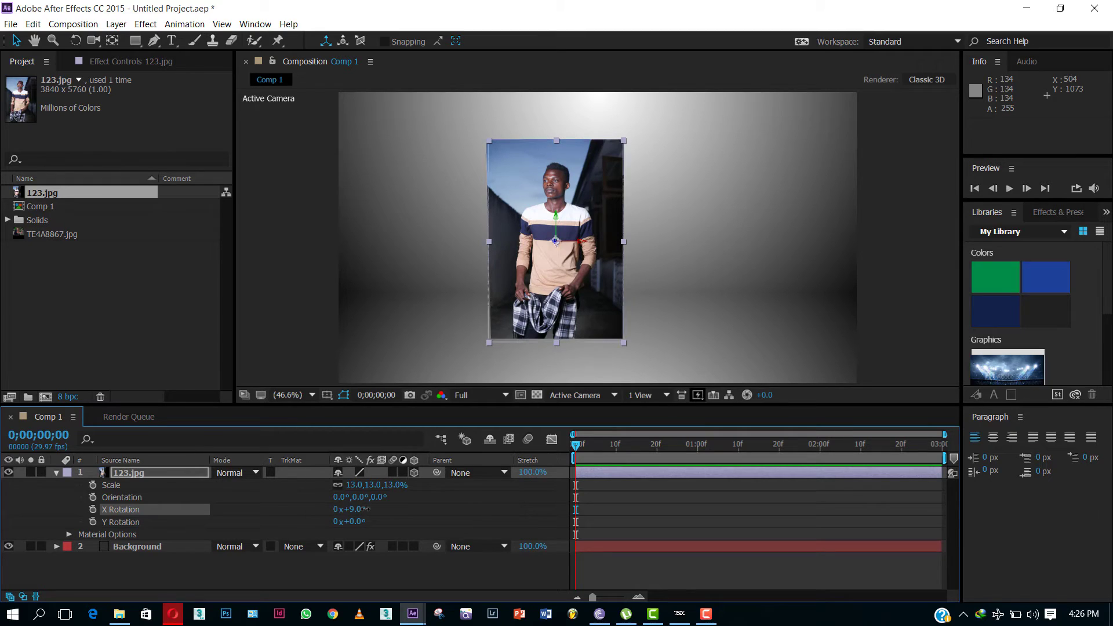
key(ctrl+z)
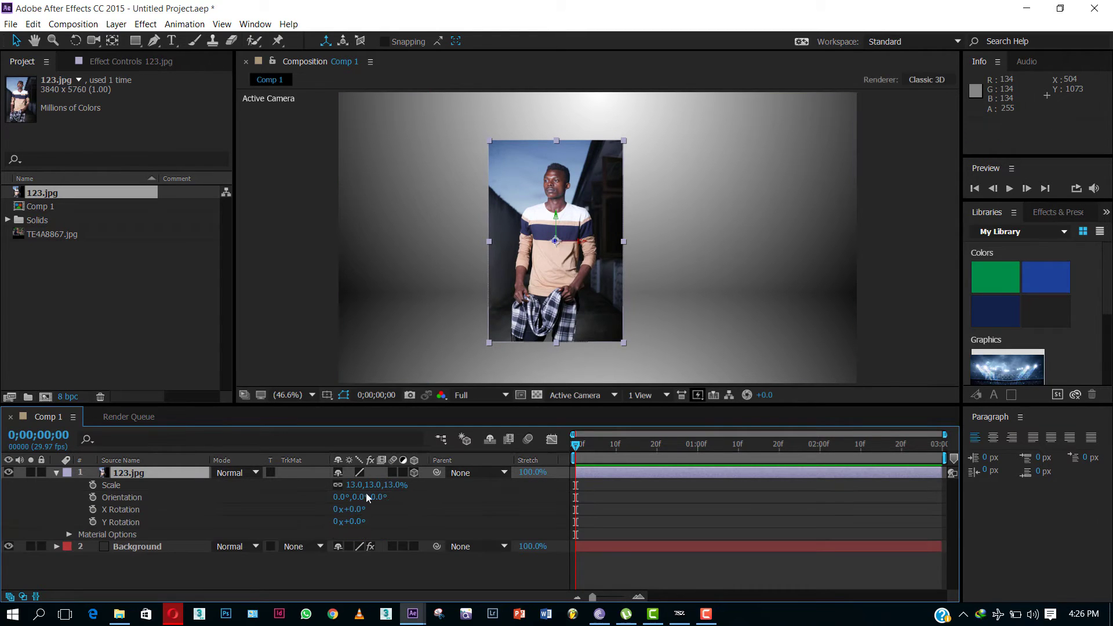
key(r)
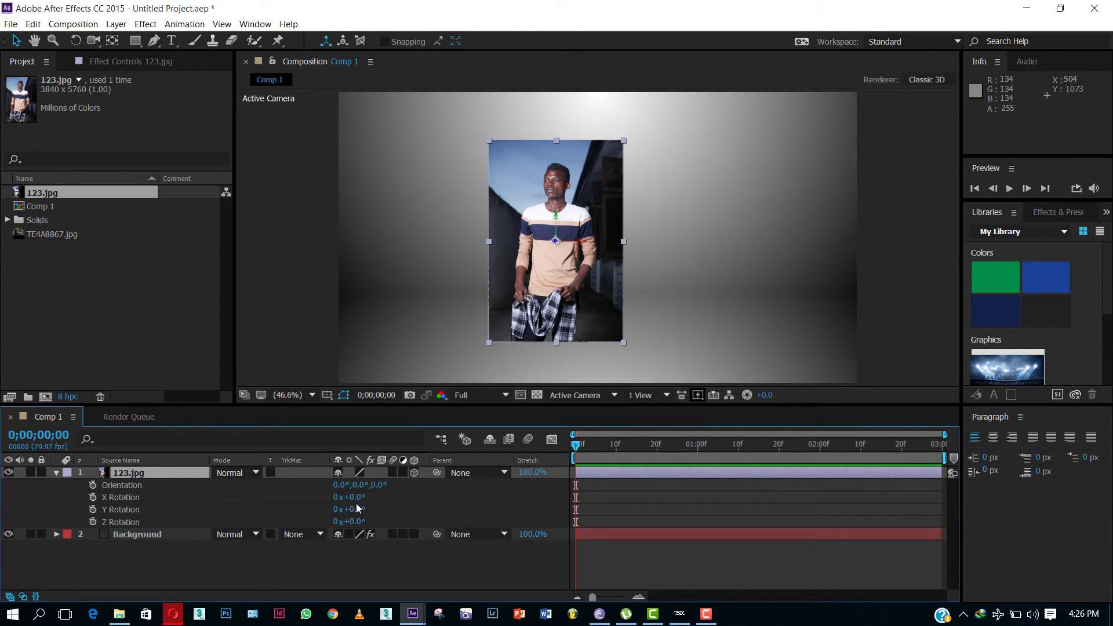
click(355, 511)
text(-28)
key(Return)
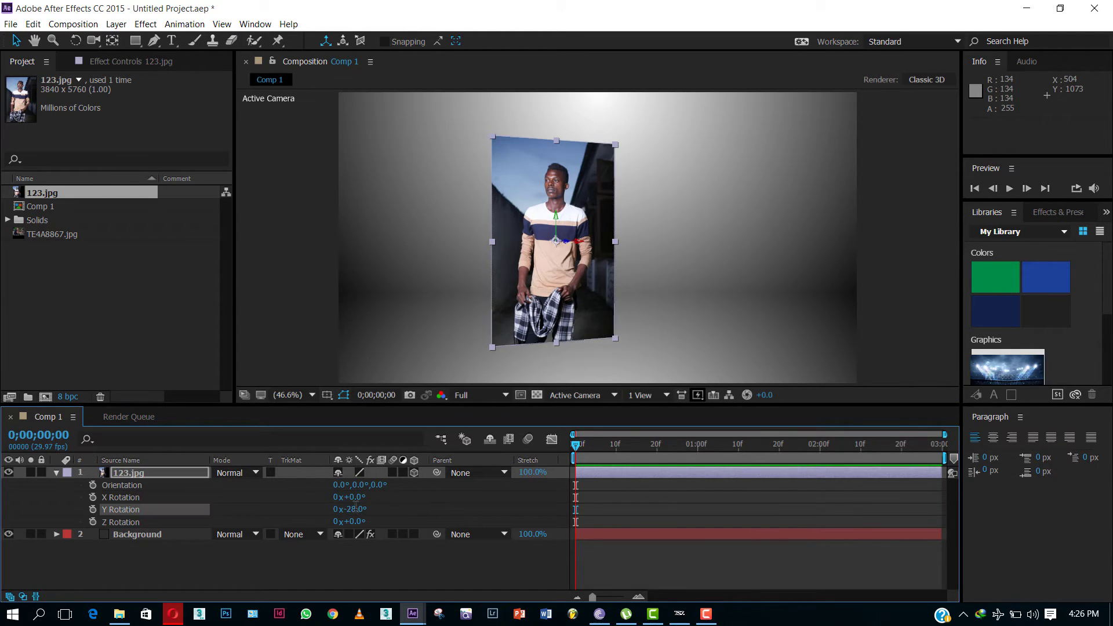
Duplicate the 123.jpg layer with Ctrl+D
click(356, 567)
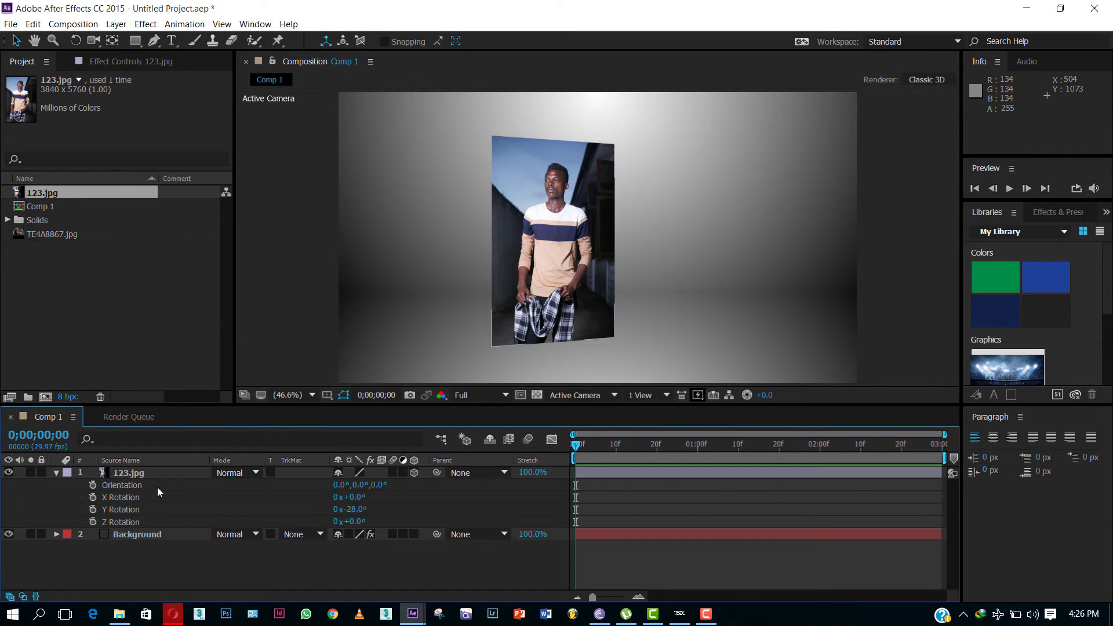
click(142, 474)
key(ctrl+d)
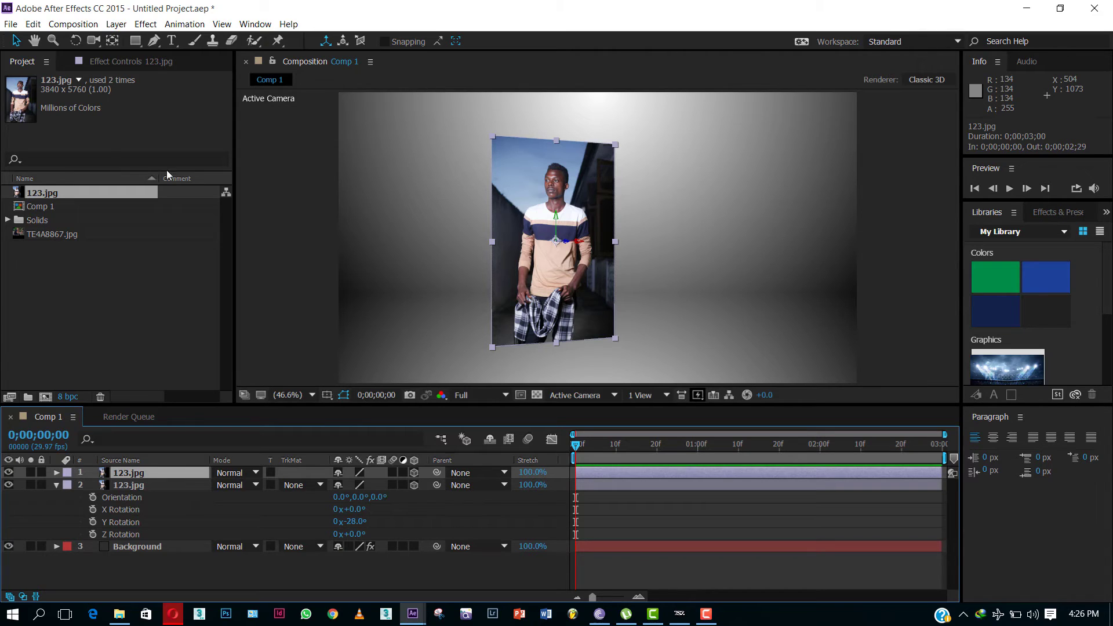
Flip the duplicate vertically and move it down to about 805.2, 1315.8 beneath the original
click(116, 24)
mouse_move(272, 161)
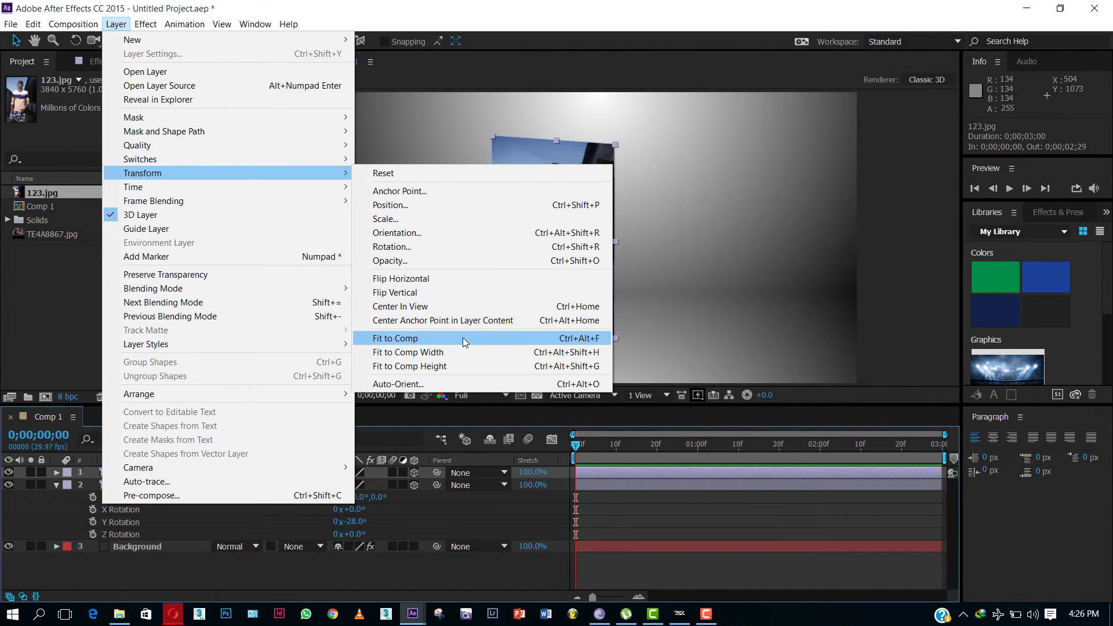
click(420, 292)
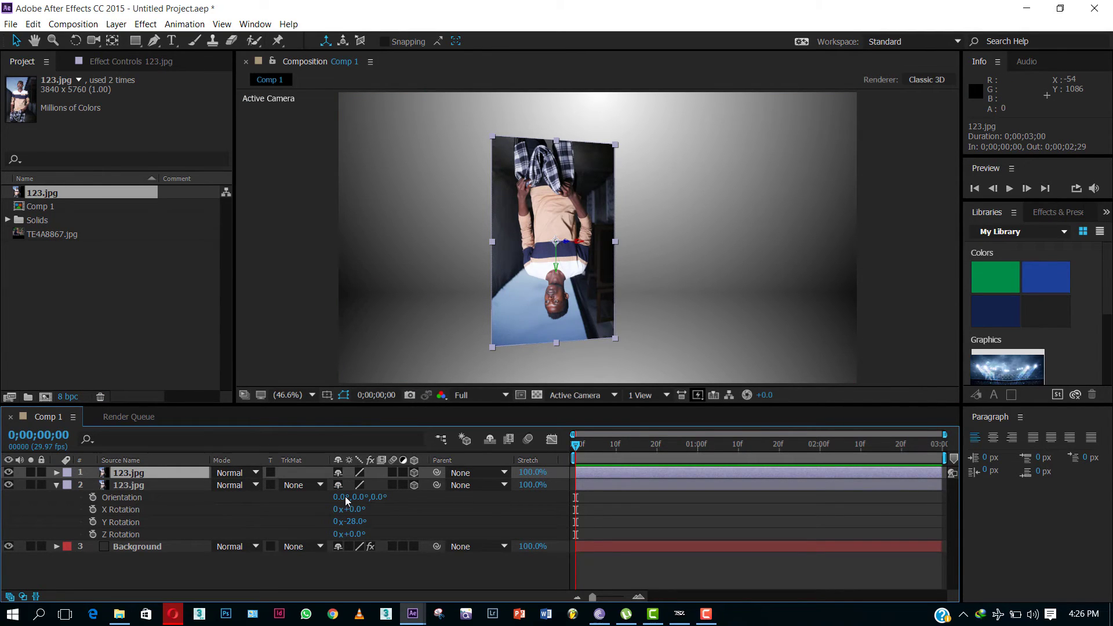
key(p)
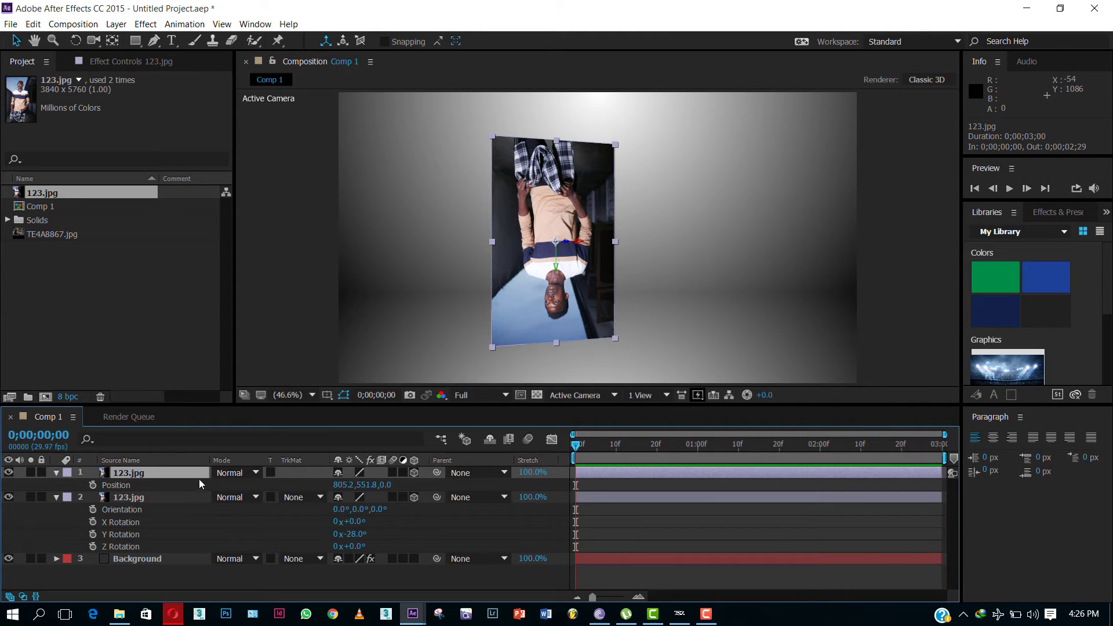
mouse_move(361, 489)
mouse_down()
mouse_move(954, 356)
mouse_move(500, 495)
mouse_up()
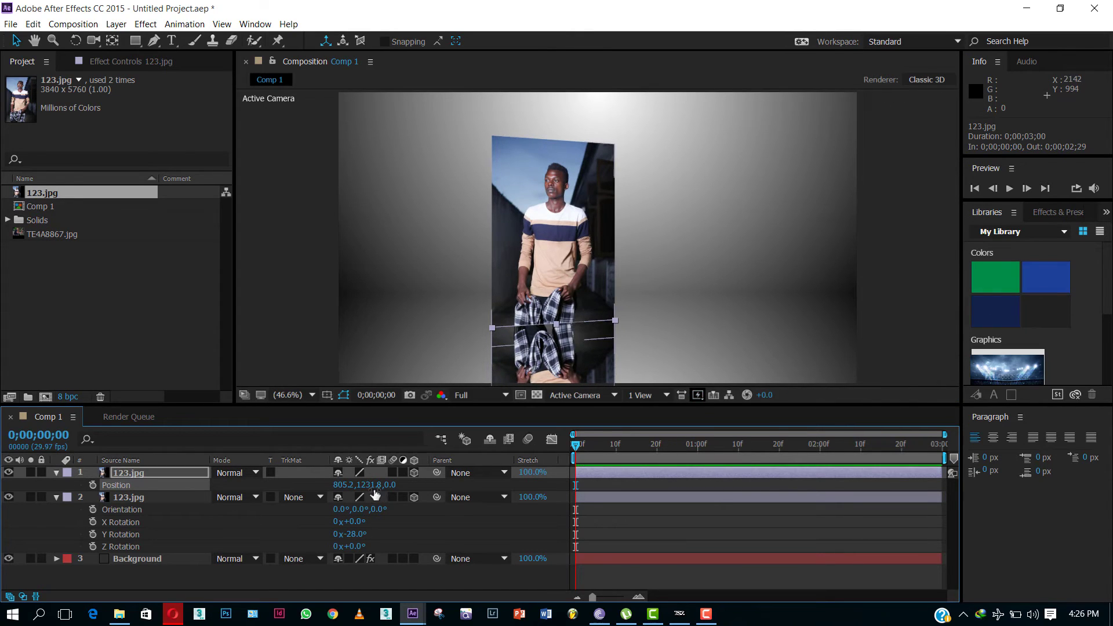
mouse_move(500, 495)
mouse_down()
mouse_move(464, 443)
mouse_move(574, 381)
mouse_up()
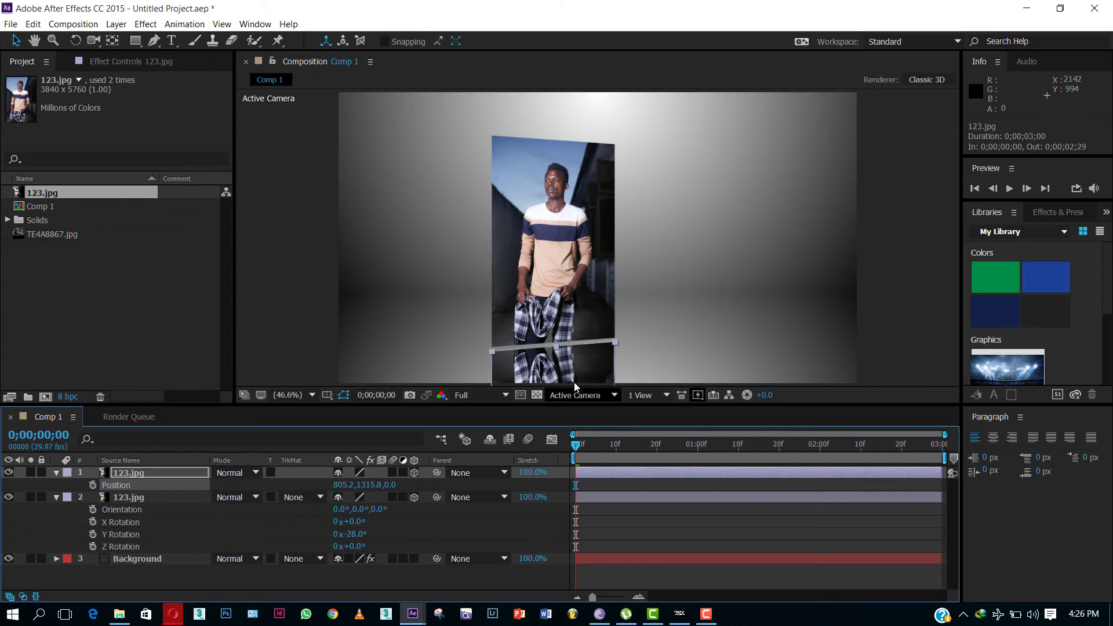
key(slash)
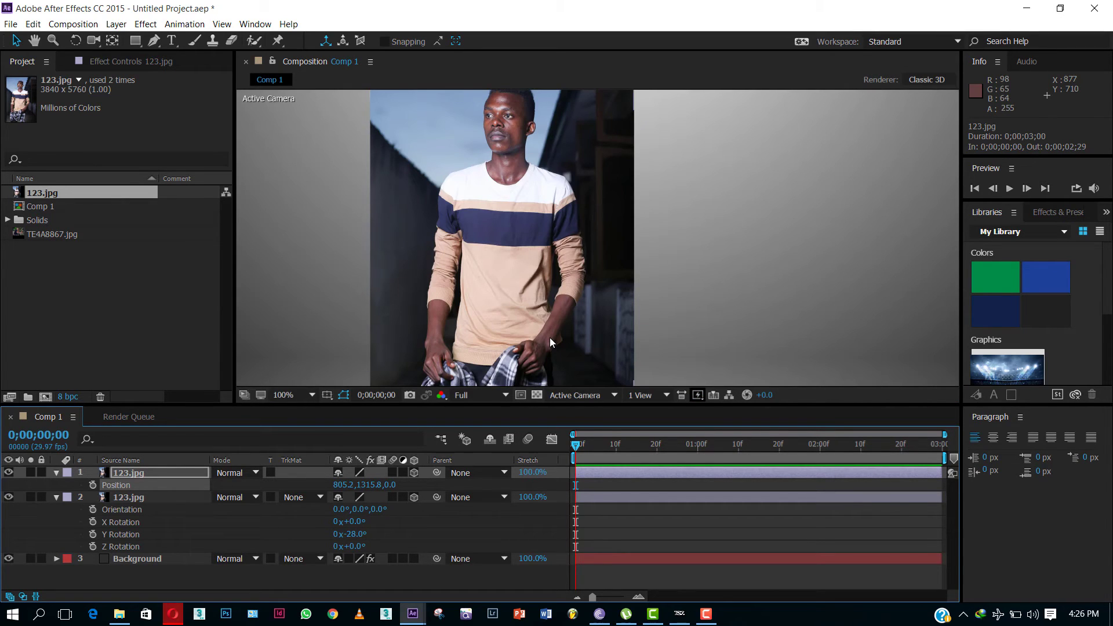
Raise the reflection to Position 805.2, 1306.8 so it meets the photo's bottom edge
key(h)
drag(548, 326, 554, 116)
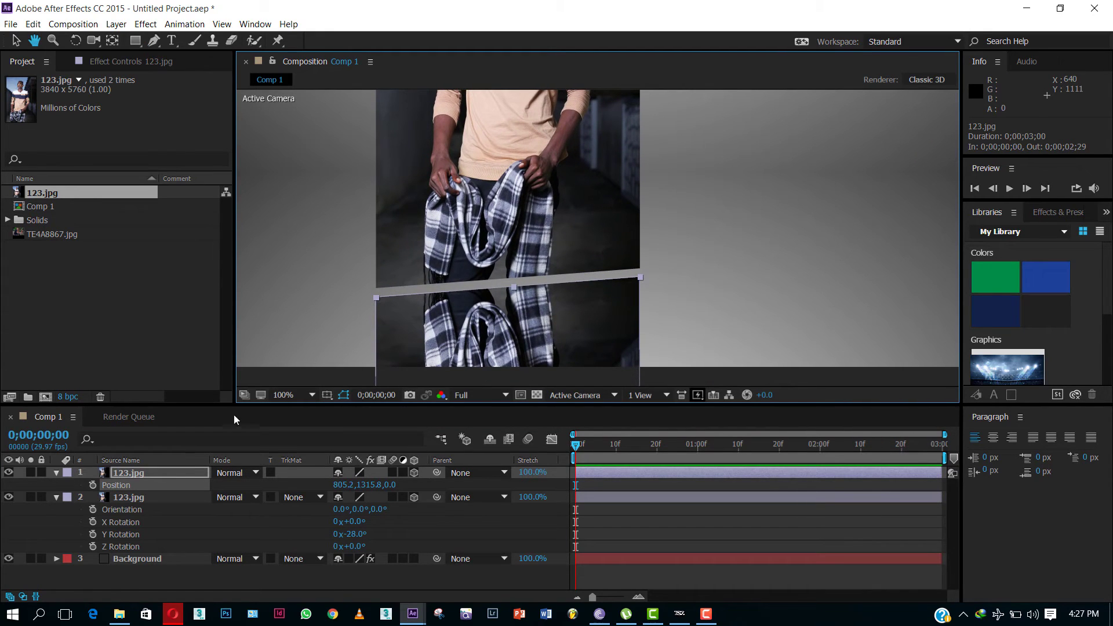
click(15, 40)
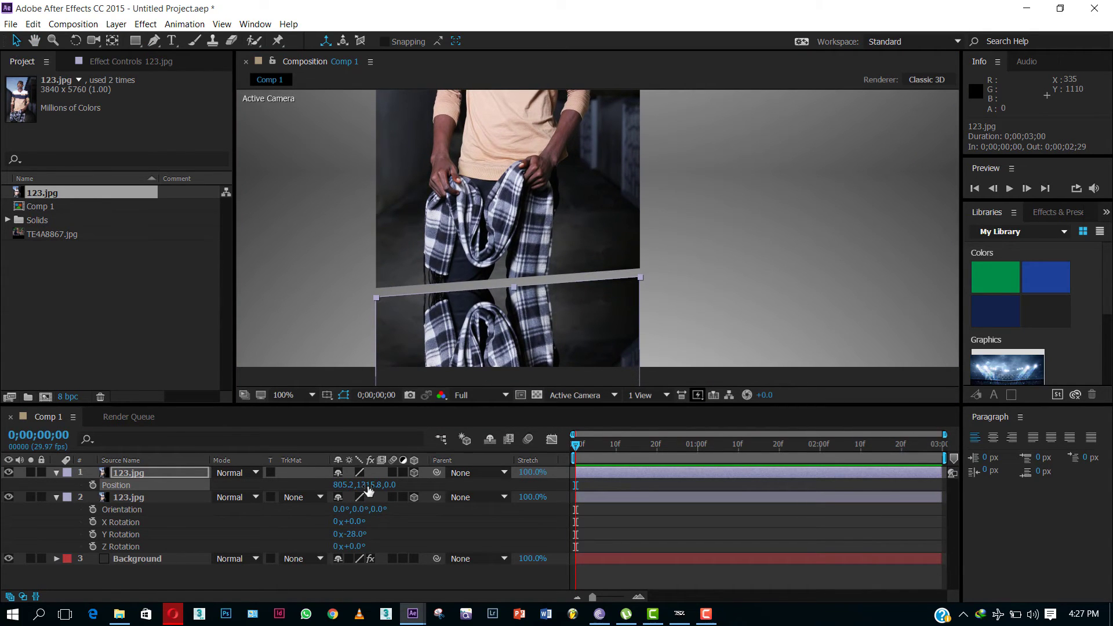
drag(363, 485, 358, 485)
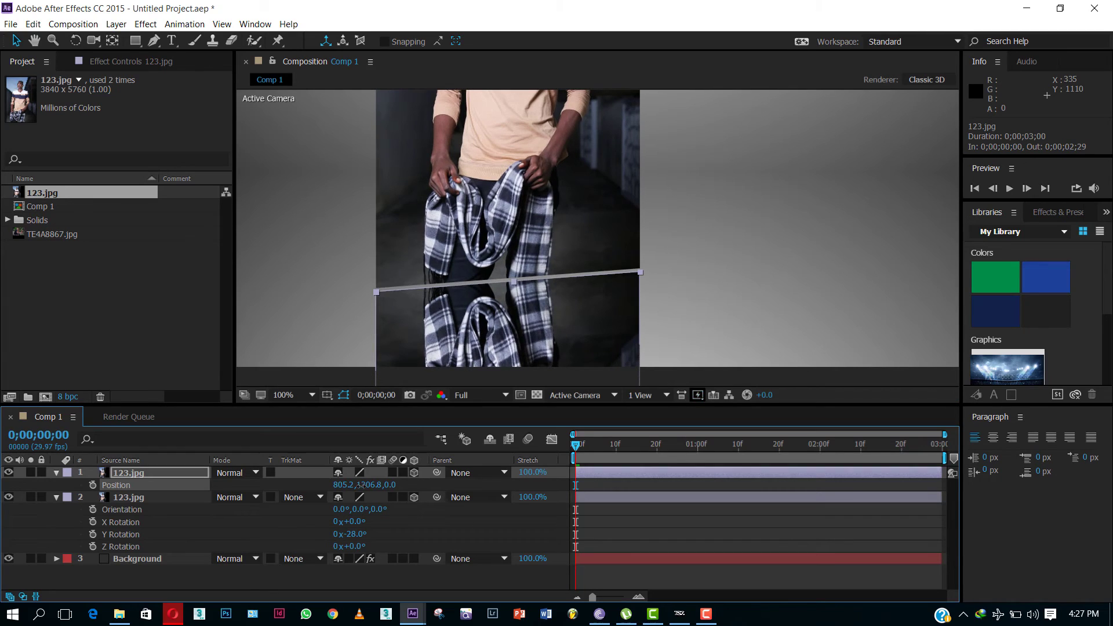
click(319, 573)
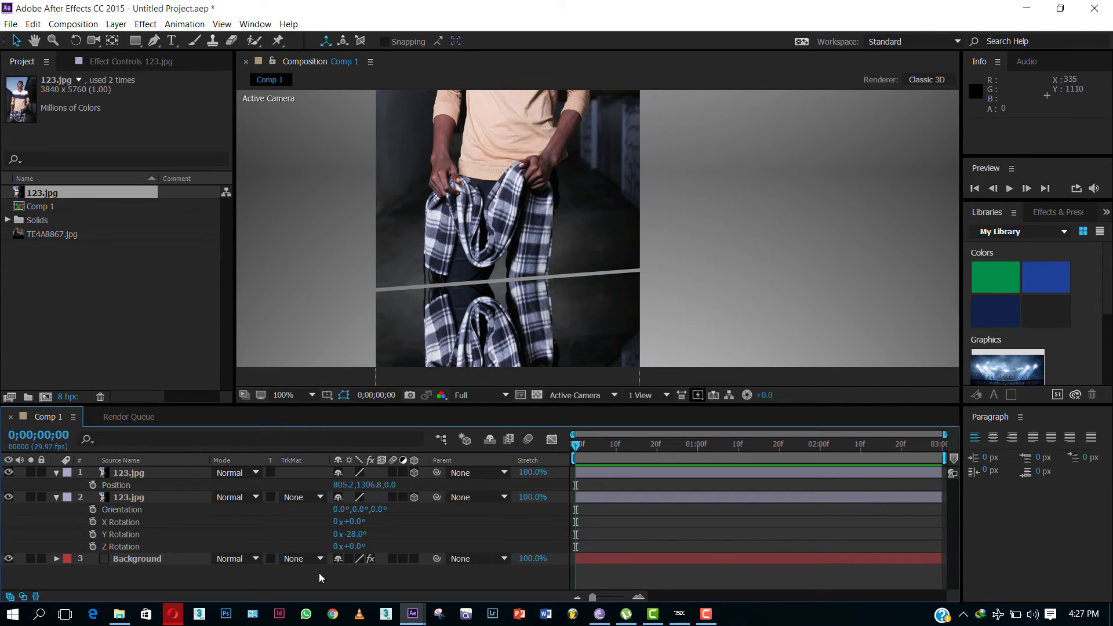
click(166, 475)
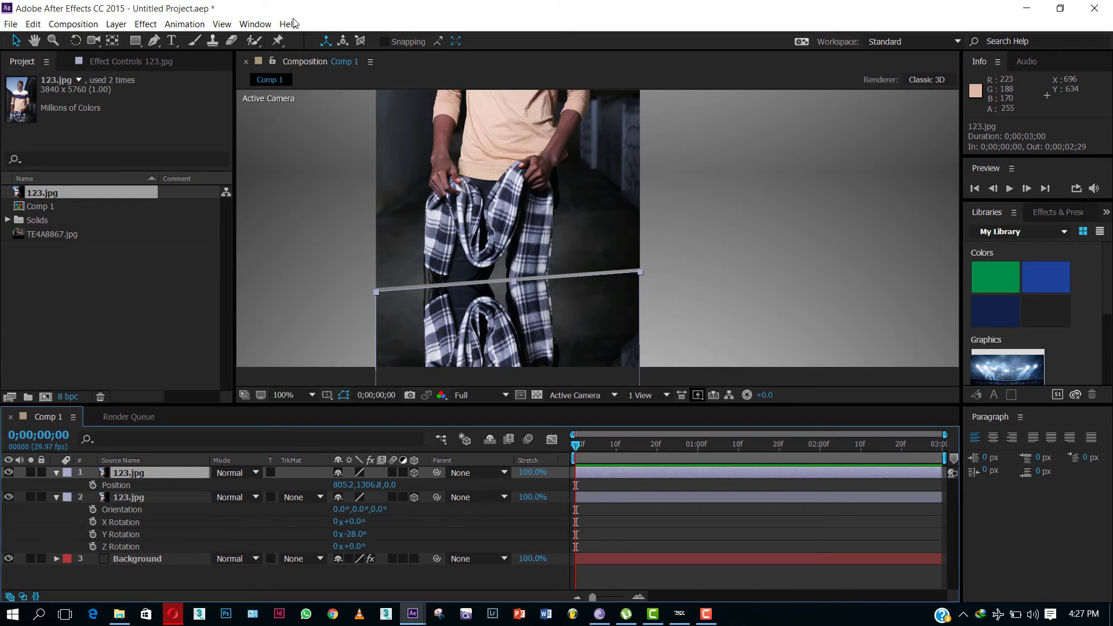
Lower the reflection layer's Opacity to 40%
key(t)
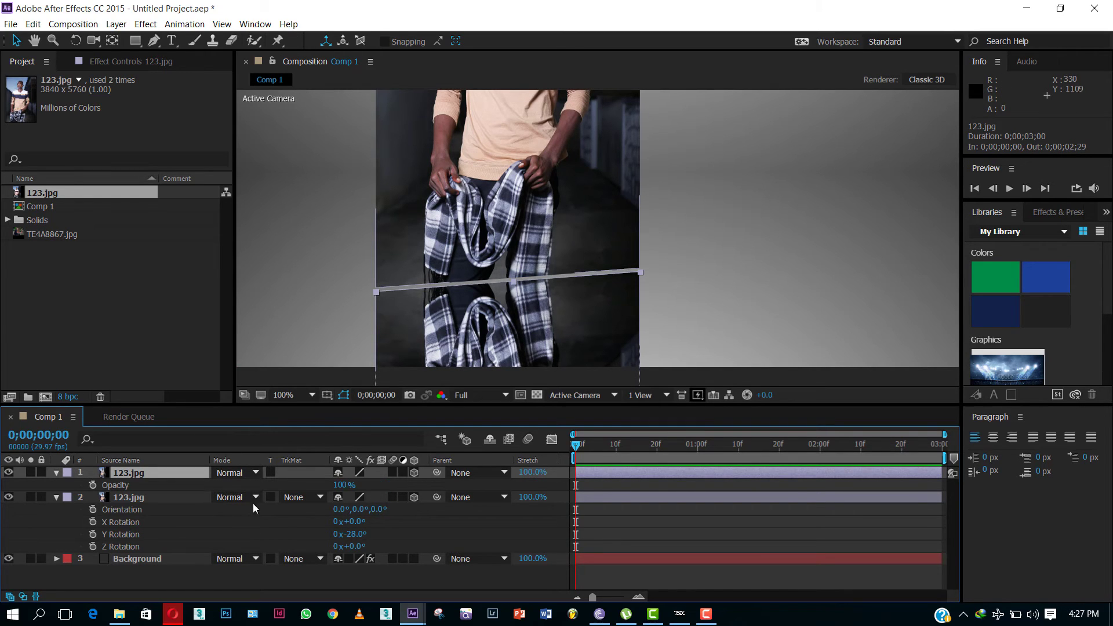
drag(341, 485, 290, 487)
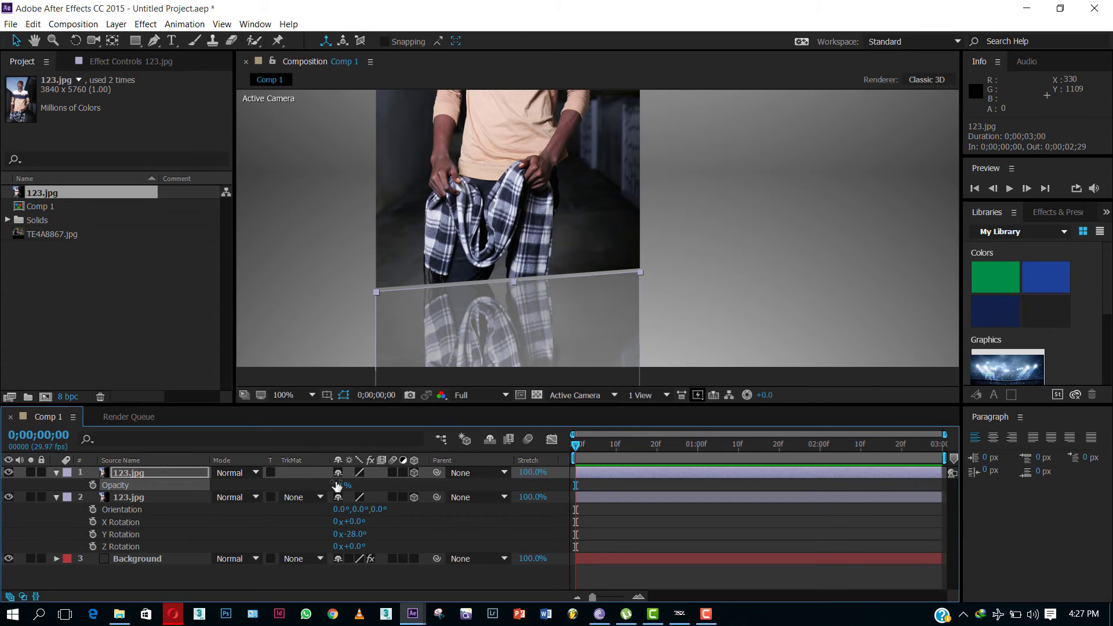
drag(336, 486, 340, 482)
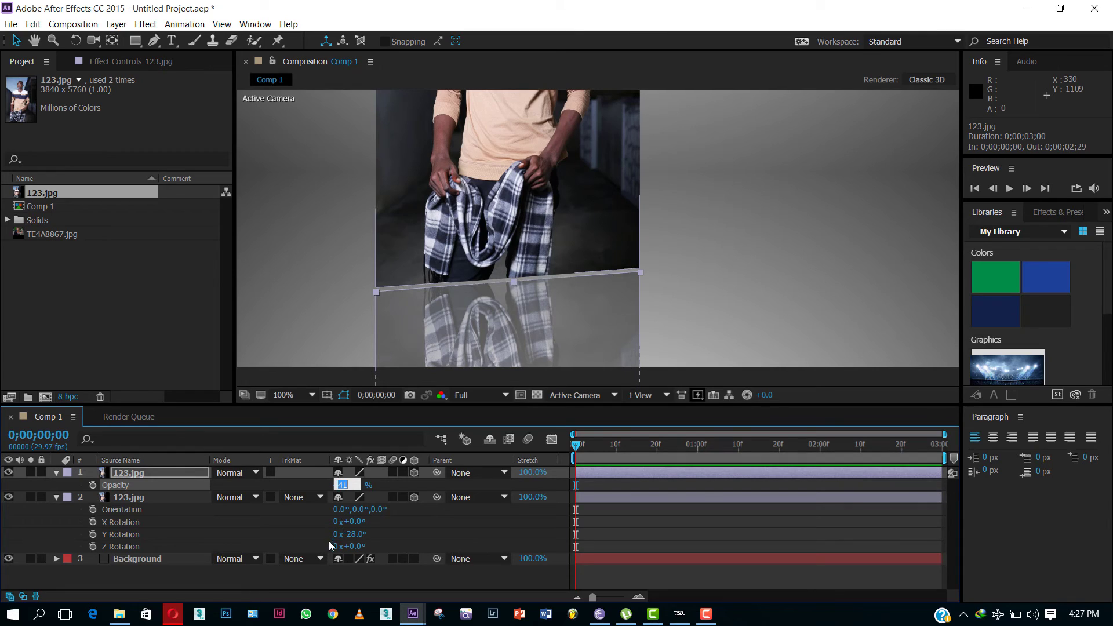
text(40)
click(318, 583)
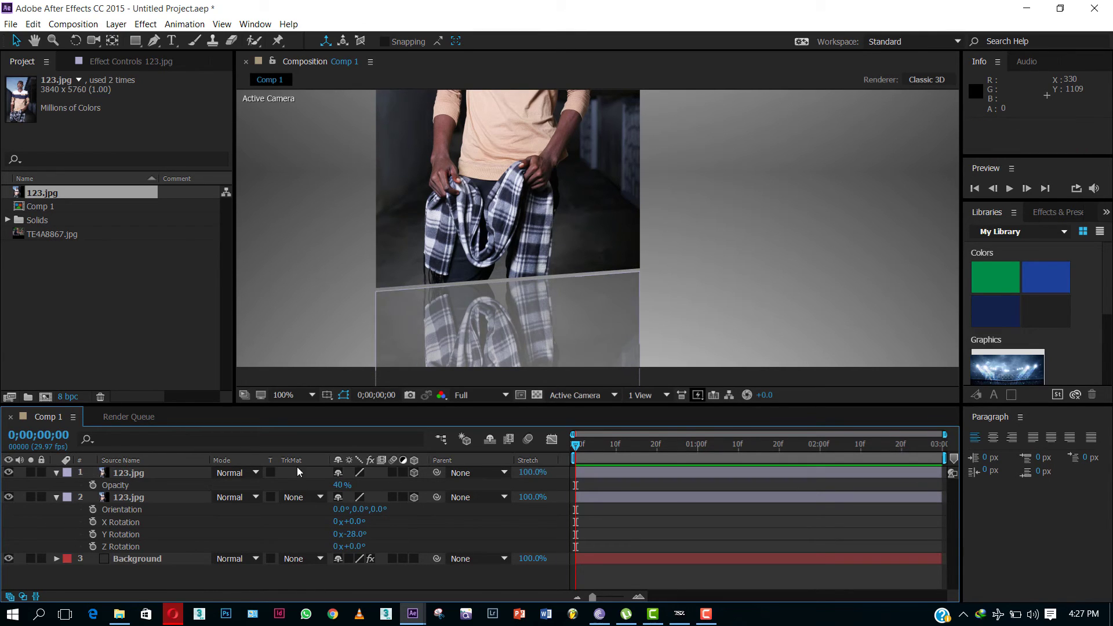
Set the viewer magnification to Fit and select the original 123.jpg photo layer
click(293, 394)
click(305, 168)
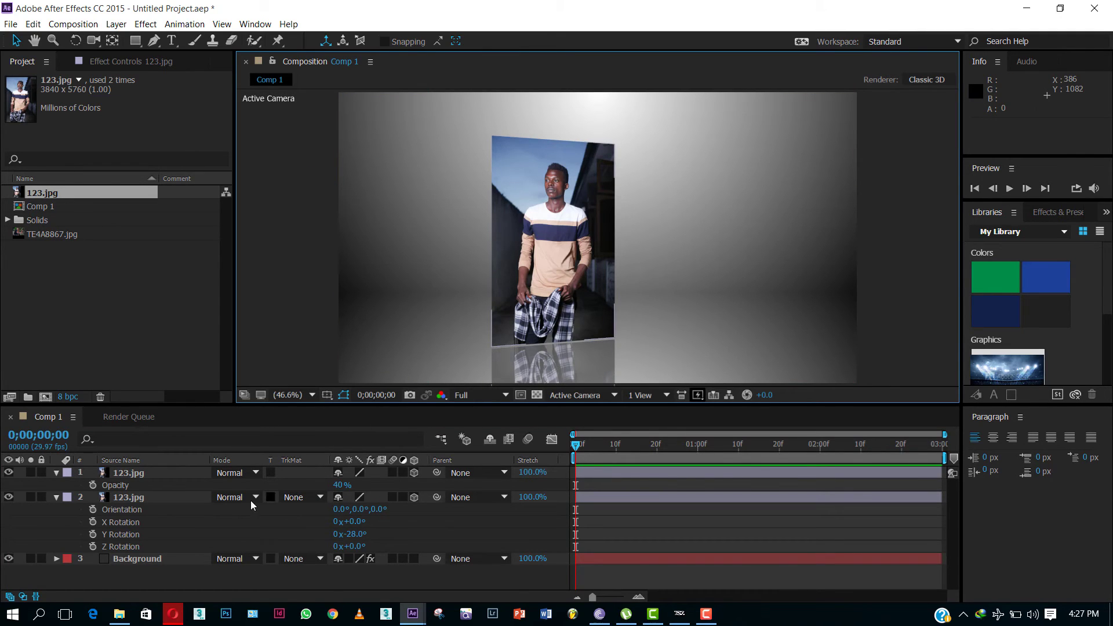
click(187, 496)
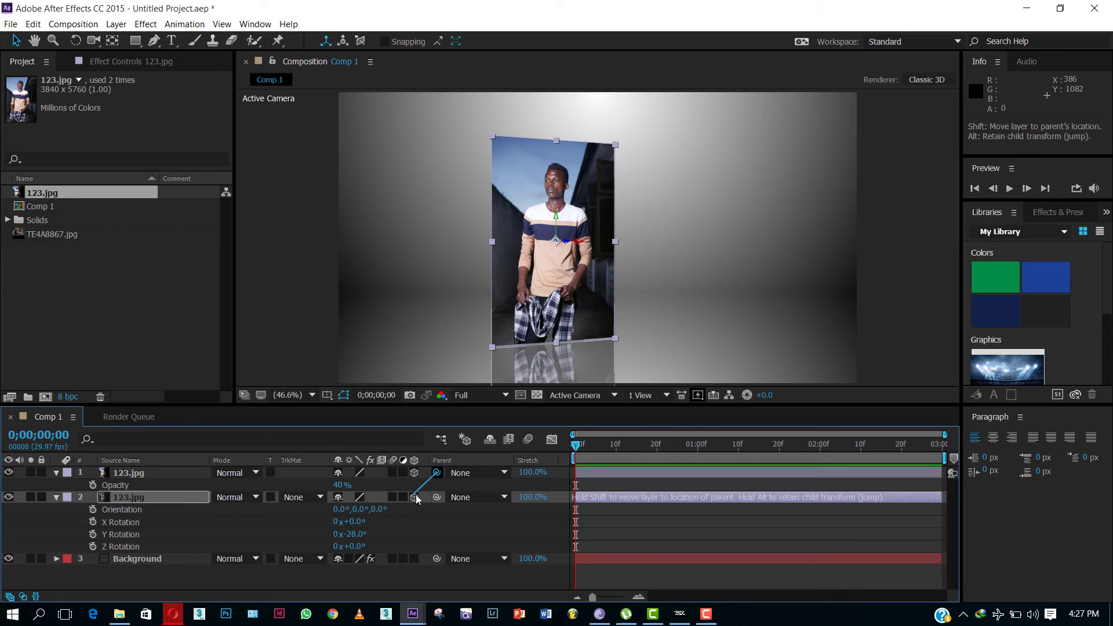
Pick-whip the reflection layer's Parent to layer 2, the original 123.jpg
drag(433, 477, 119, 500)
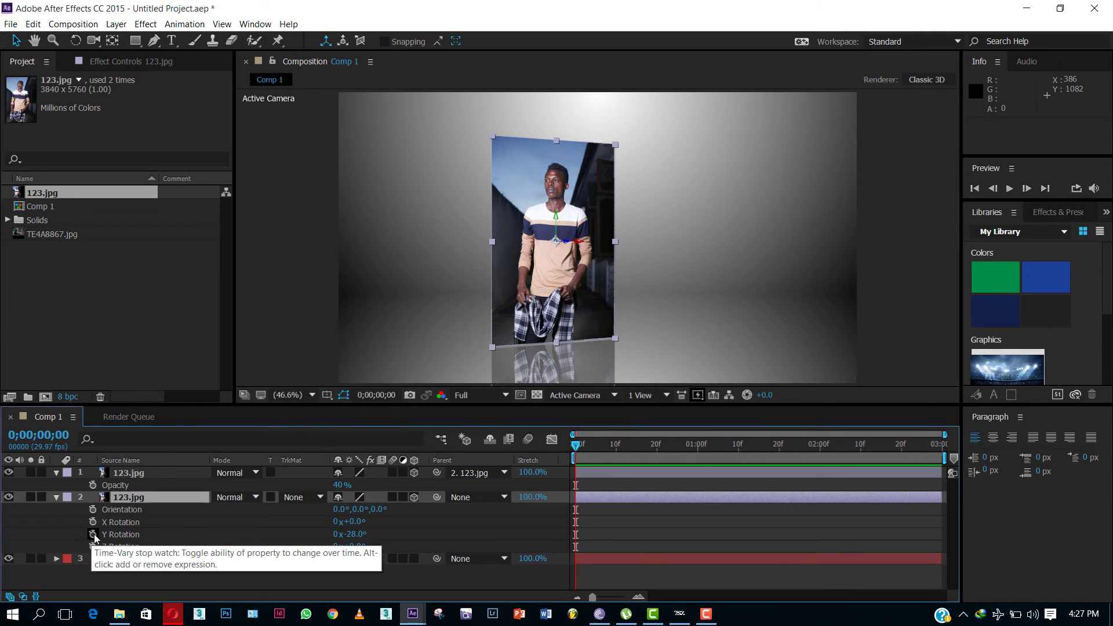
Keyframe Y Rotation at -28° at 1 s and 0° at frame 0
click(698, 450)
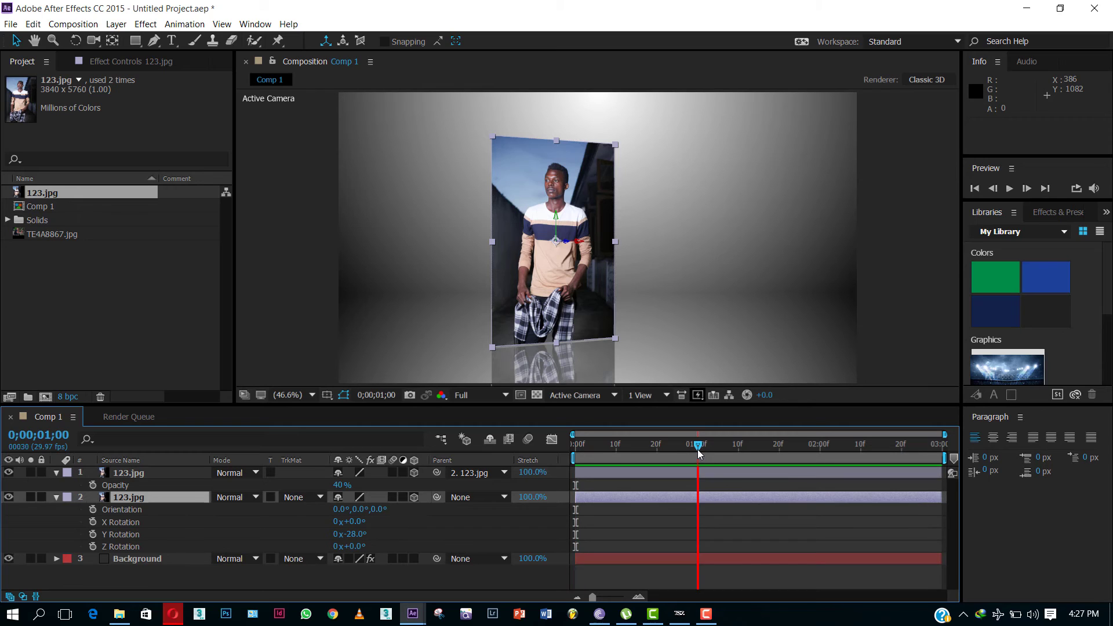
click(93, 534)
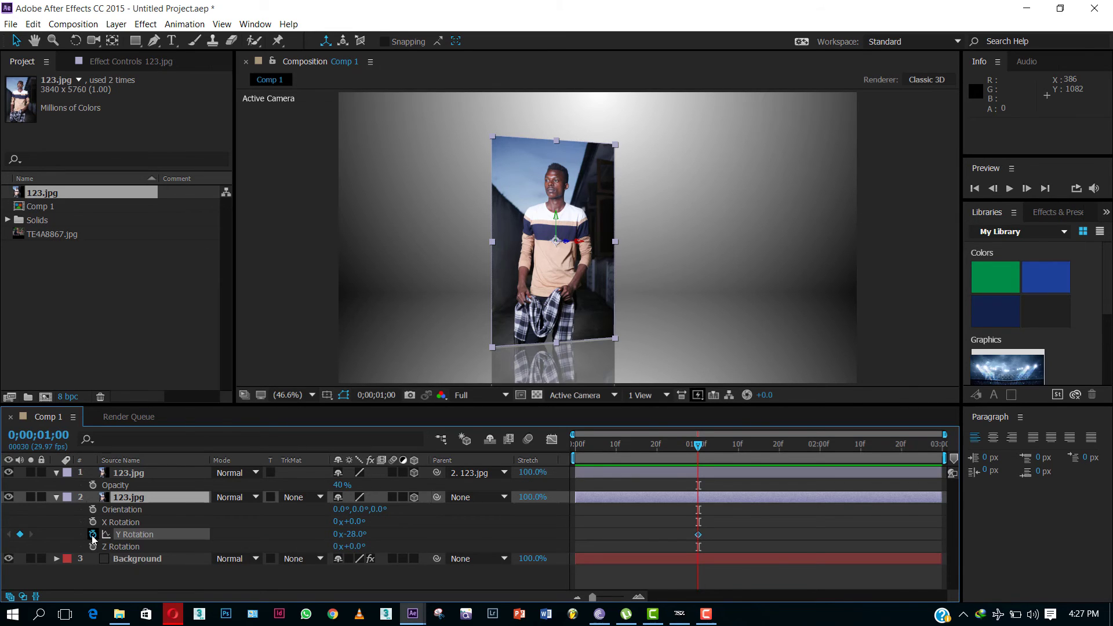
drag(594, 447, 576, 450)
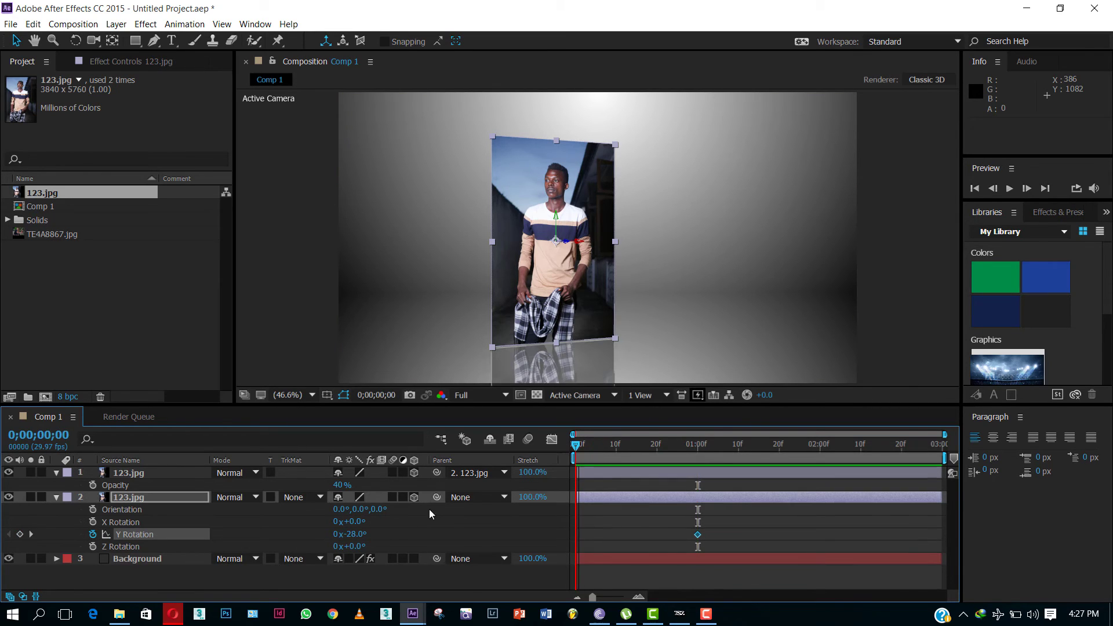
click(355, 534)
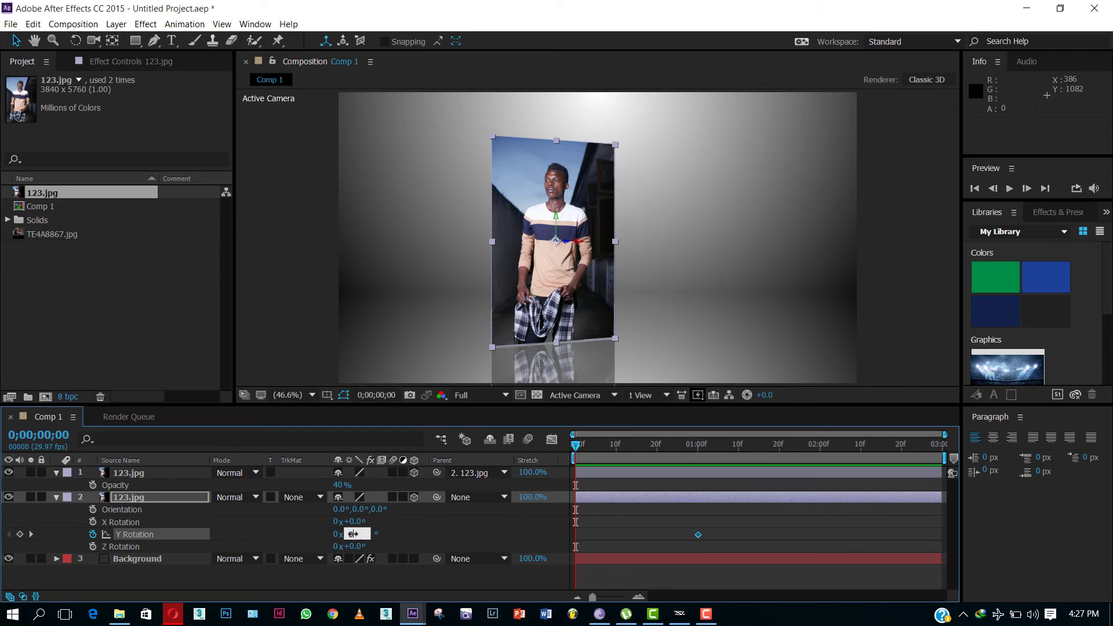
text(0)
click(392, 534)
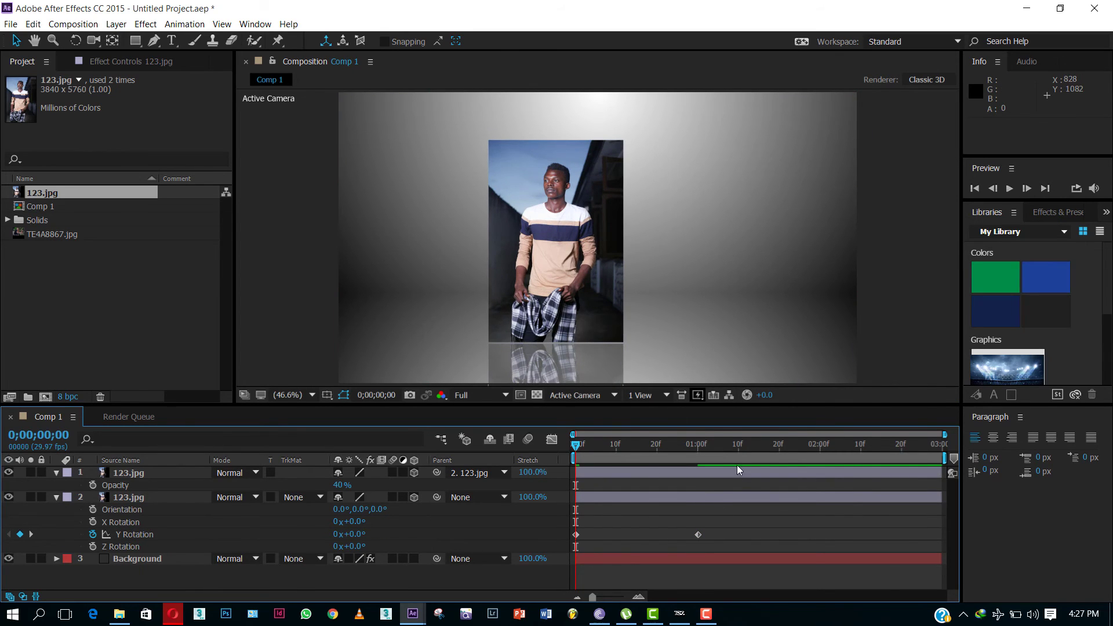
Set Y Rotation to -45° at the end of the timeline, 2;29
click(935, 447)
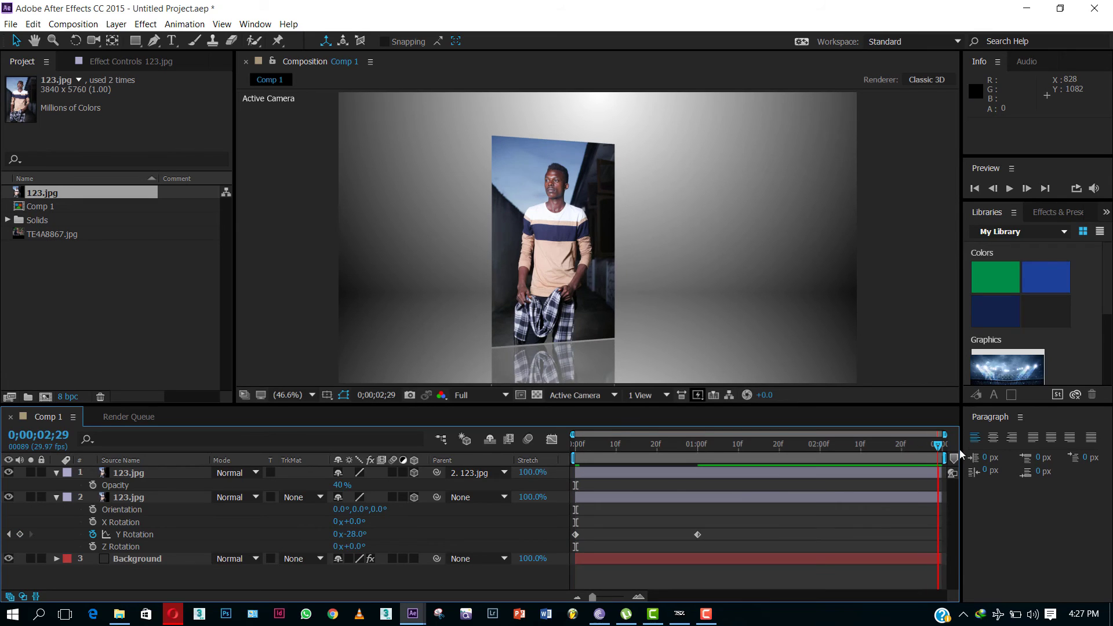
click(355, 534)
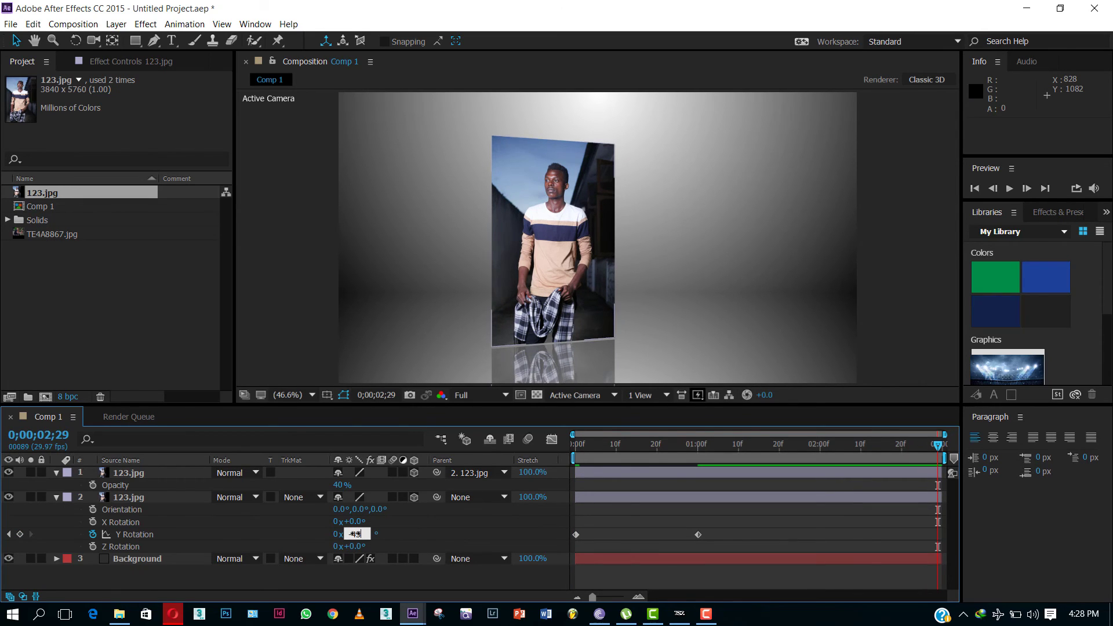
key(Return)
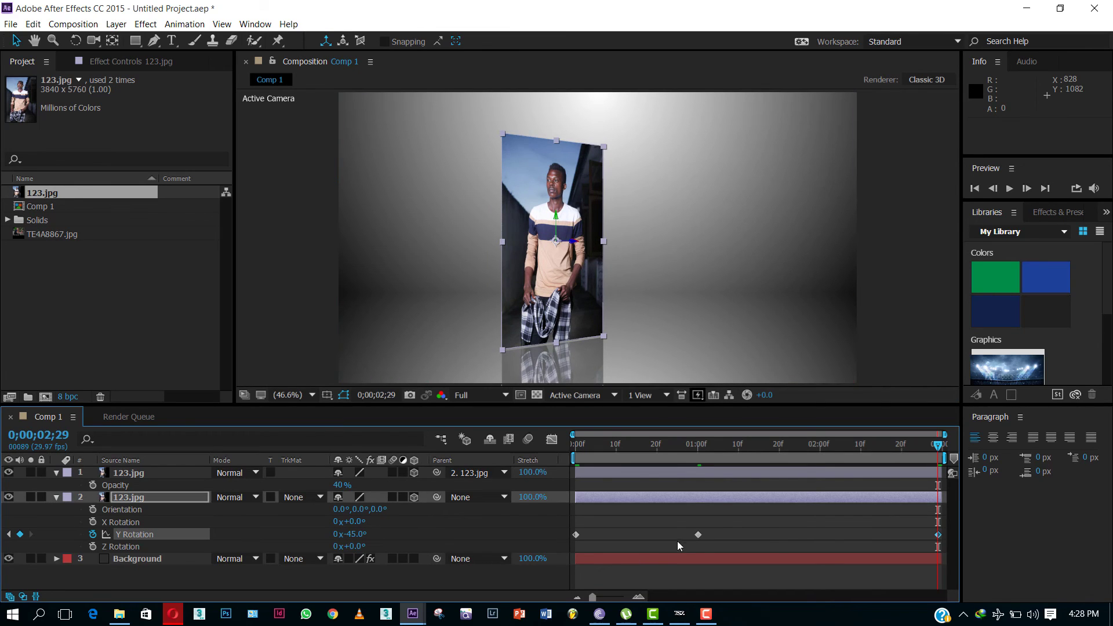
Select the middle Y Rotation keyframe and preview the swinging animation
click(711, 517)
mouse_move(698, 537)
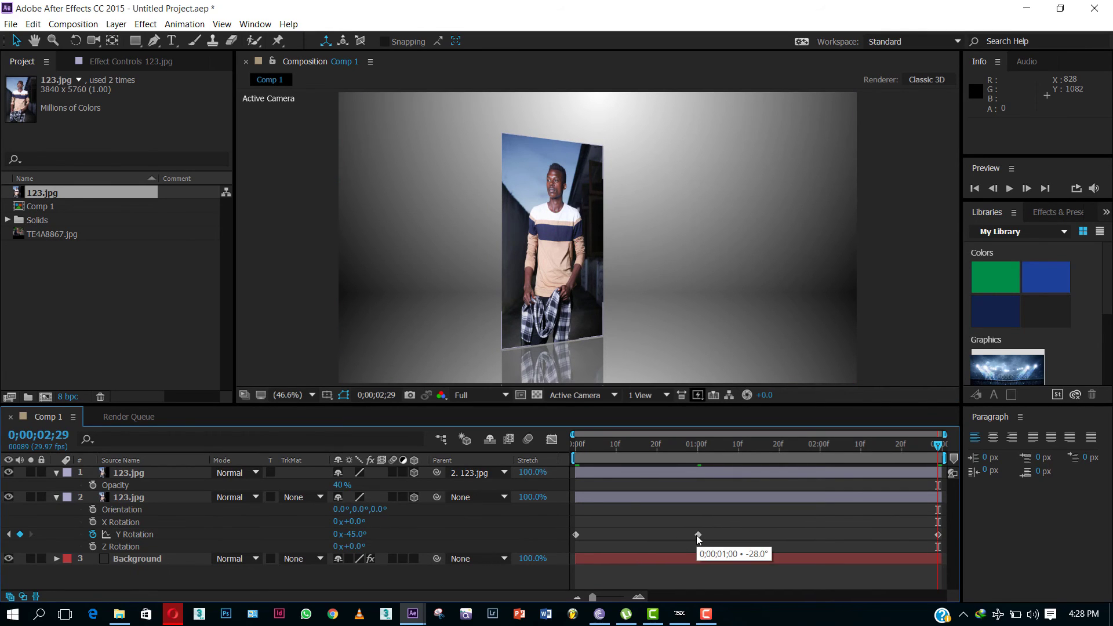
click(698, 534)
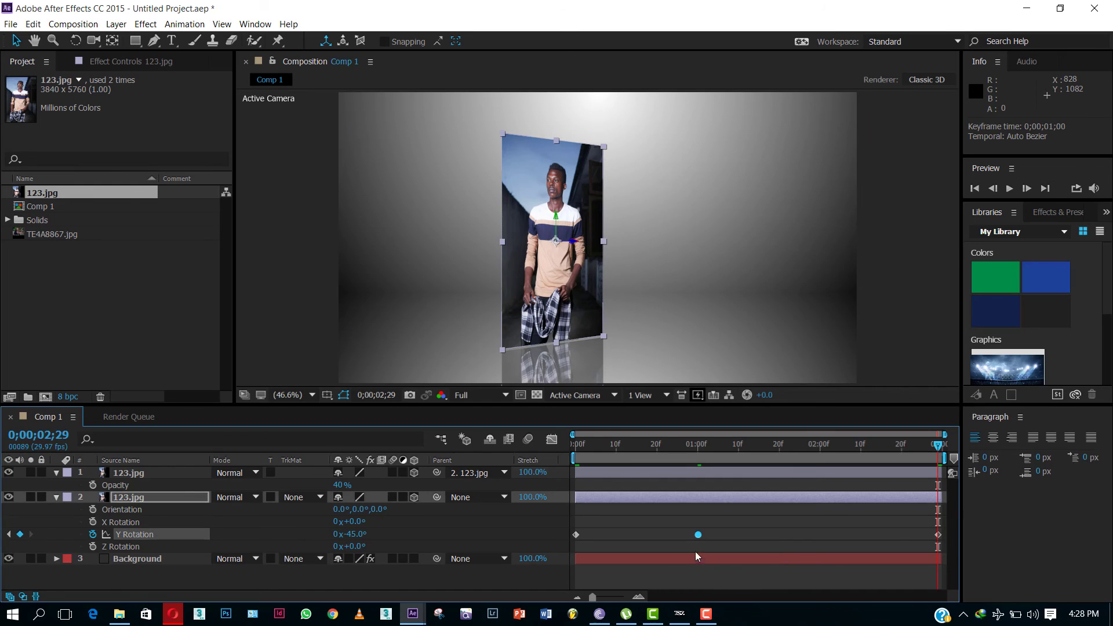
key(space)
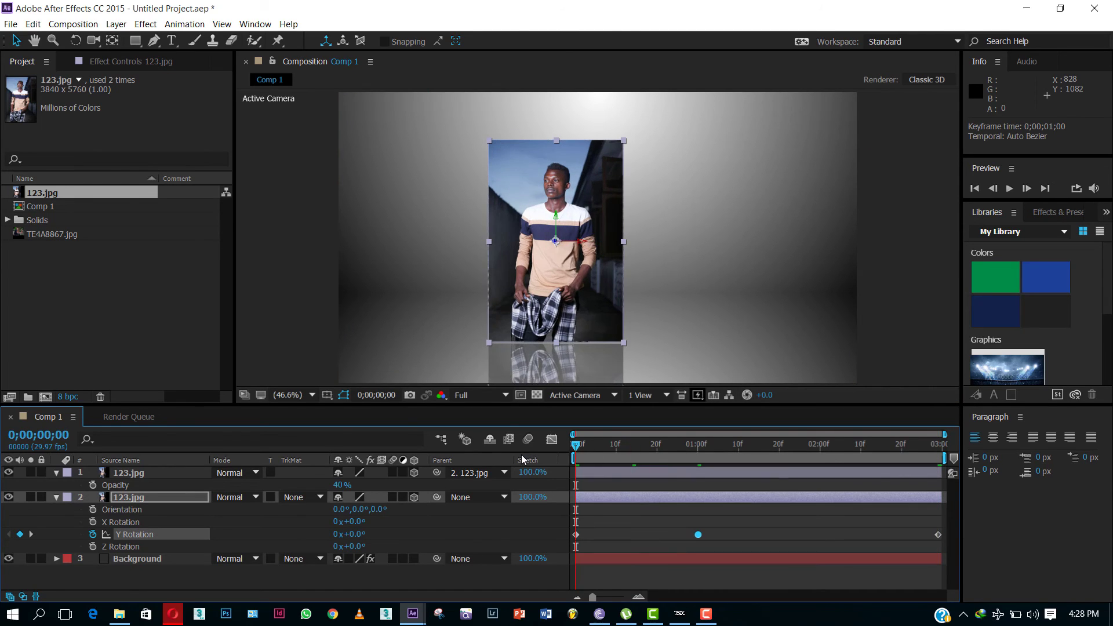